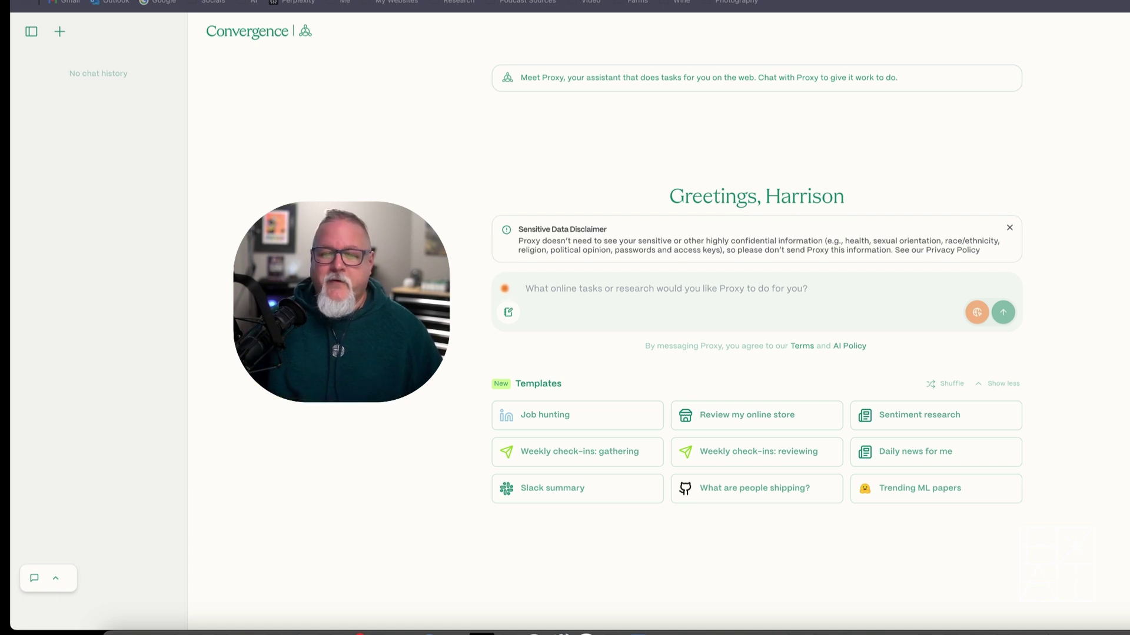
- Collapse and re-expand the list of suggested task templates, and shuffle their order
left_click(578, 291)
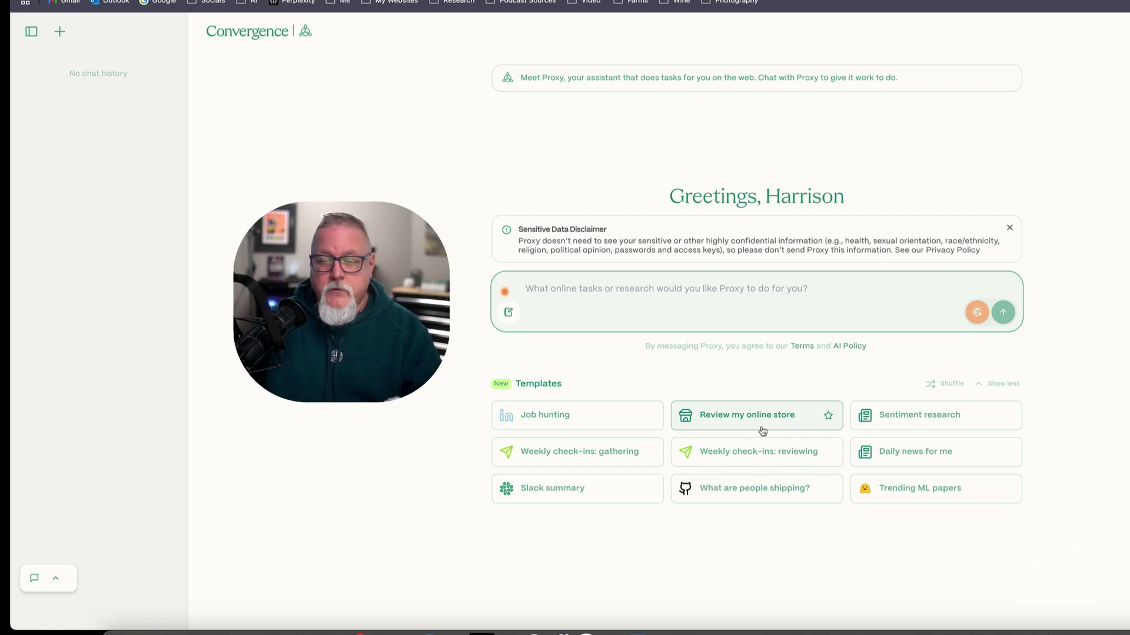
left_click(1000, 383)
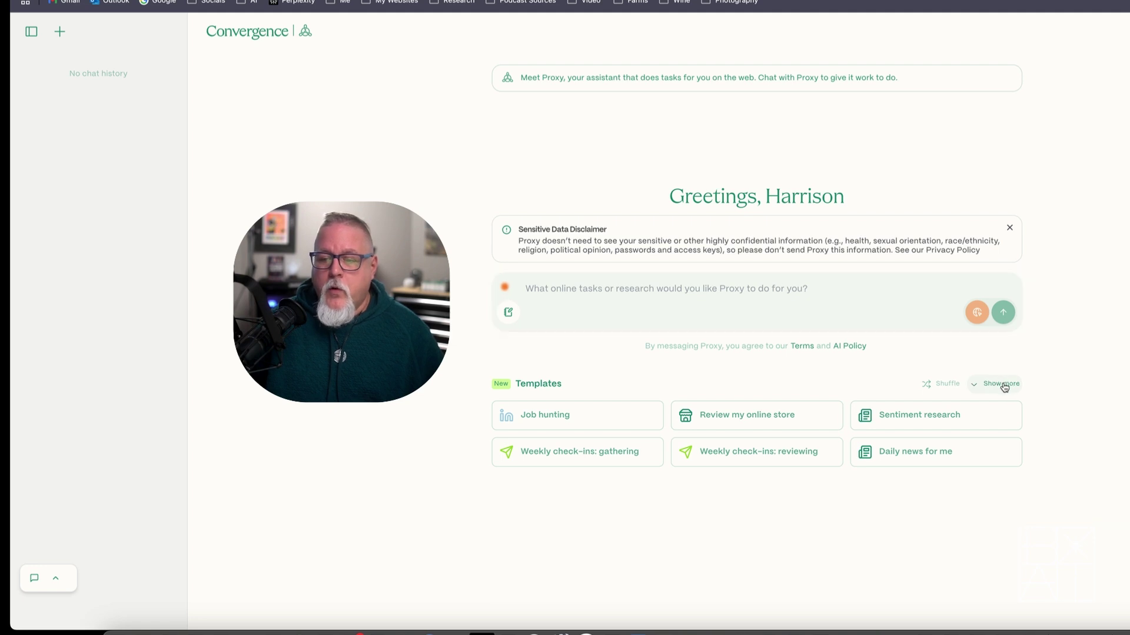
left_click(1000, 385)
left_click(947, 385)
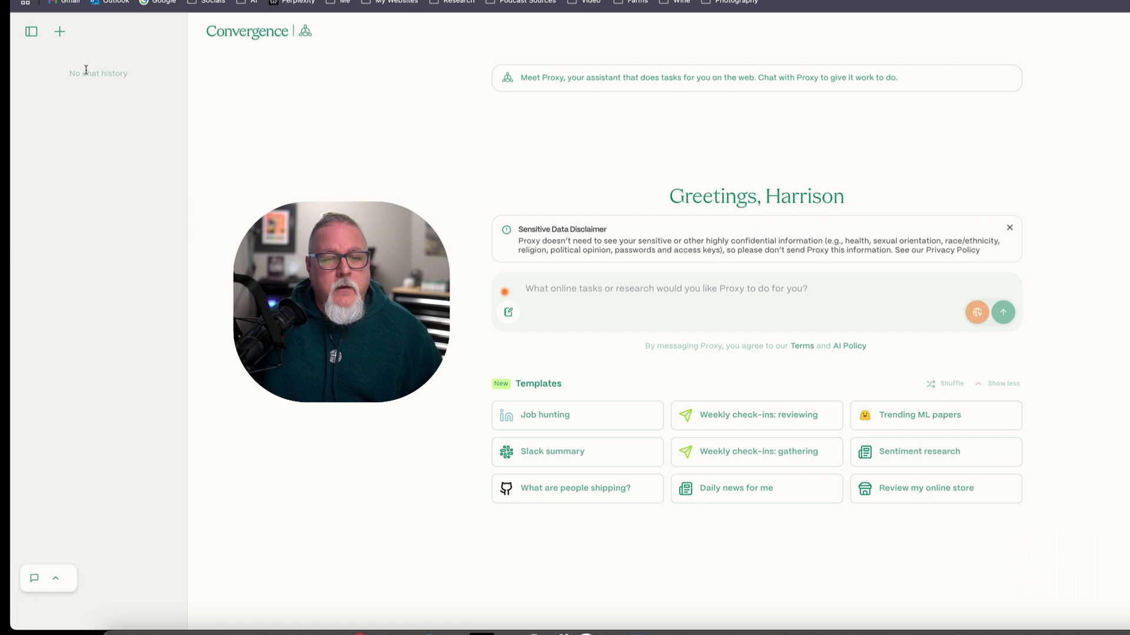
left_click(32, 36)
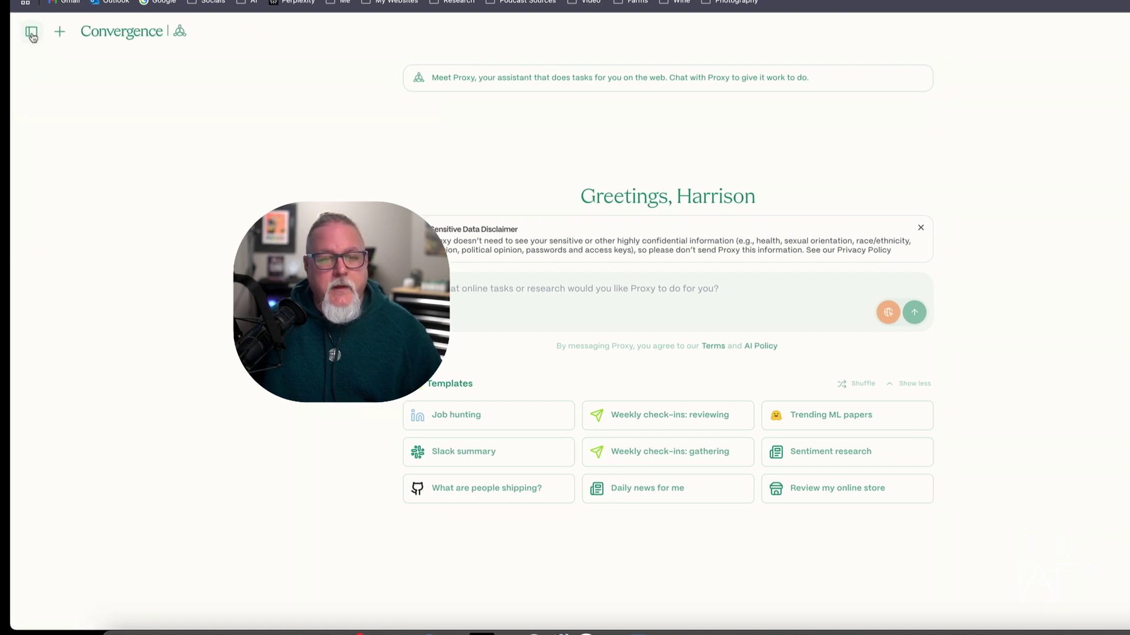
left_click(31, 35)
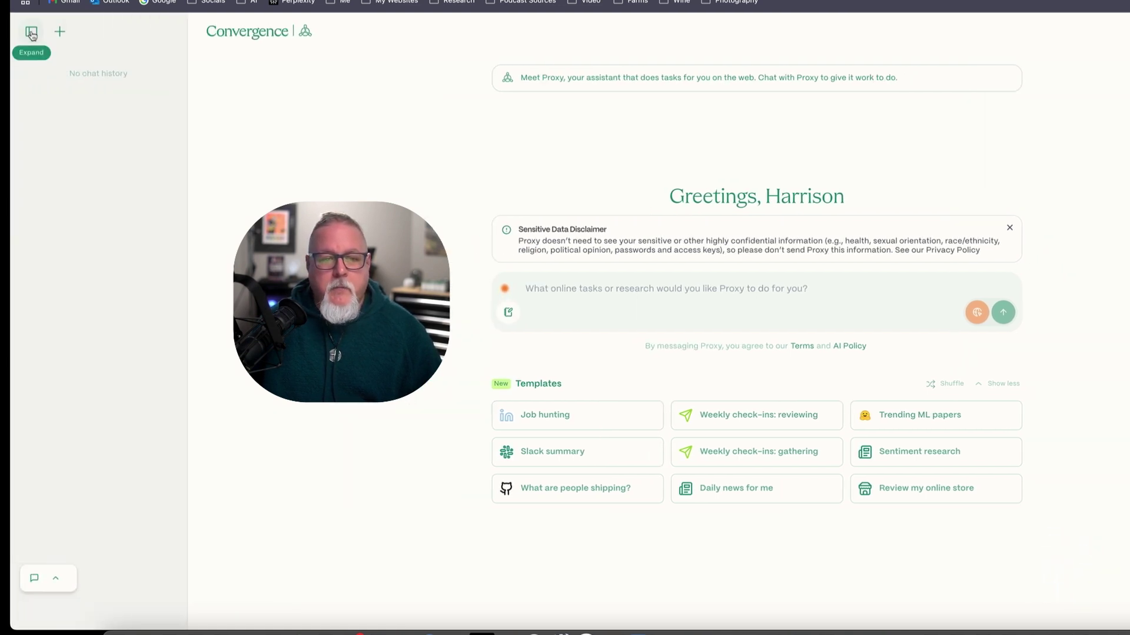
left_click(31, 36)
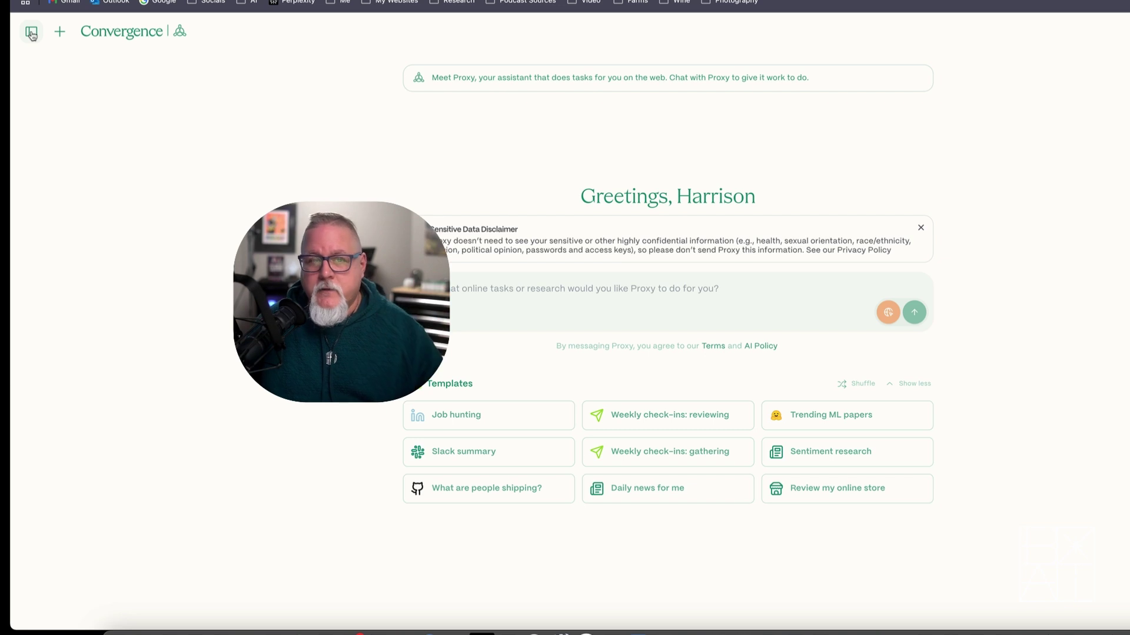
left_click(32, 35)
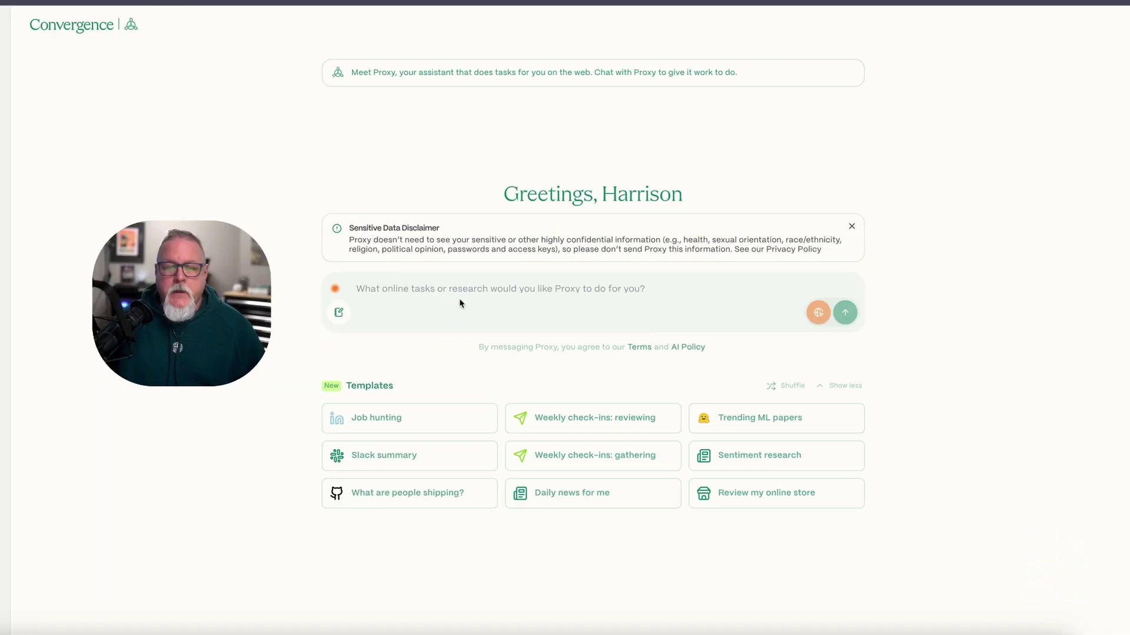
- Submit the prompt "Look up the top 10 Google Trends over the last 24 hours." to Proxy
left_click(580, 292)
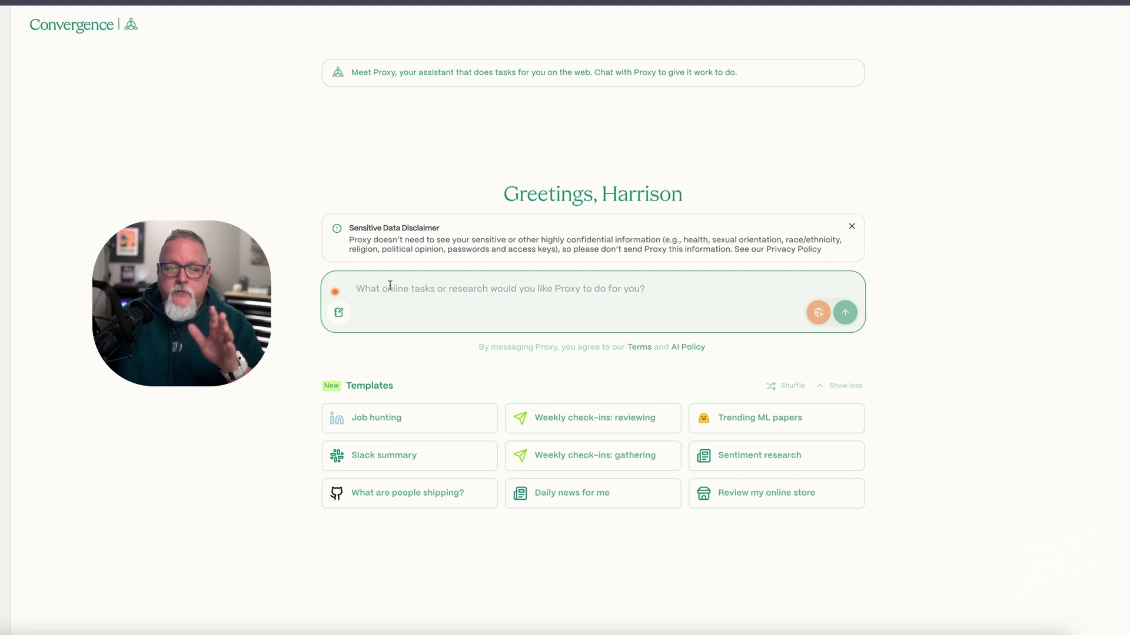
right_click(389, 287)
left_click(428, 387)
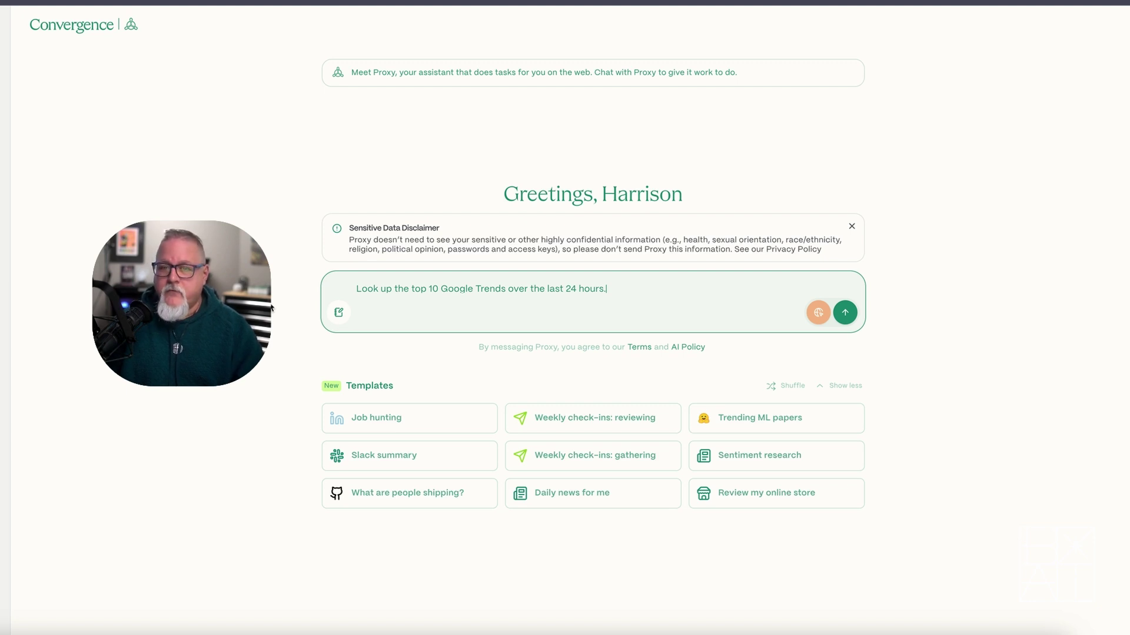
left_click(845, 313)
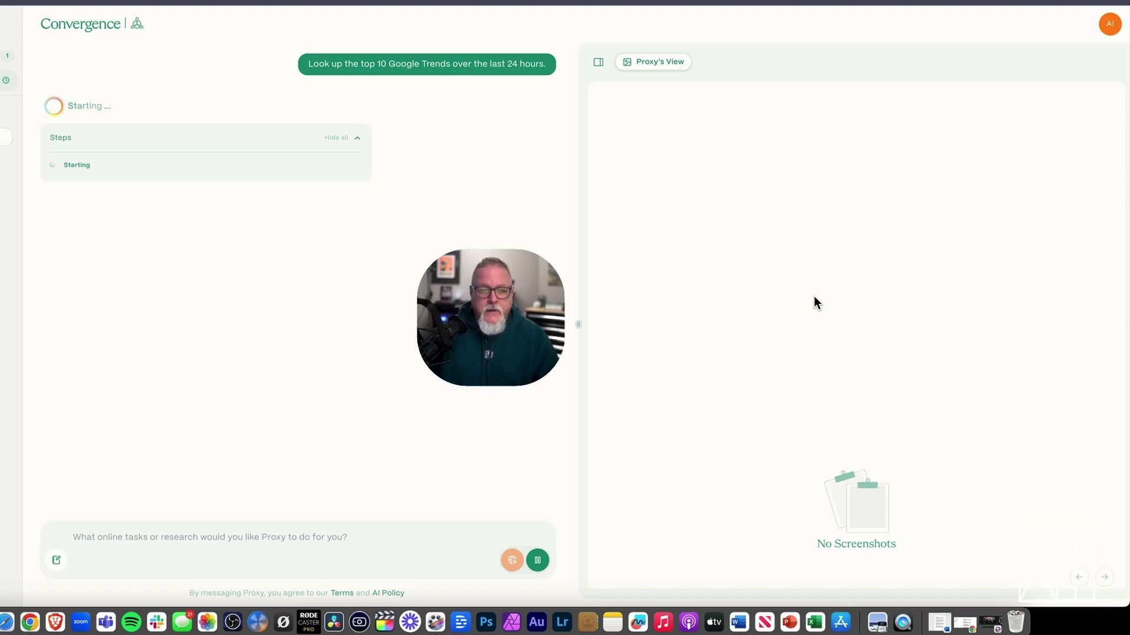
- Review the ten trending searches listed in Proxy's answer
right_click(814, 295)
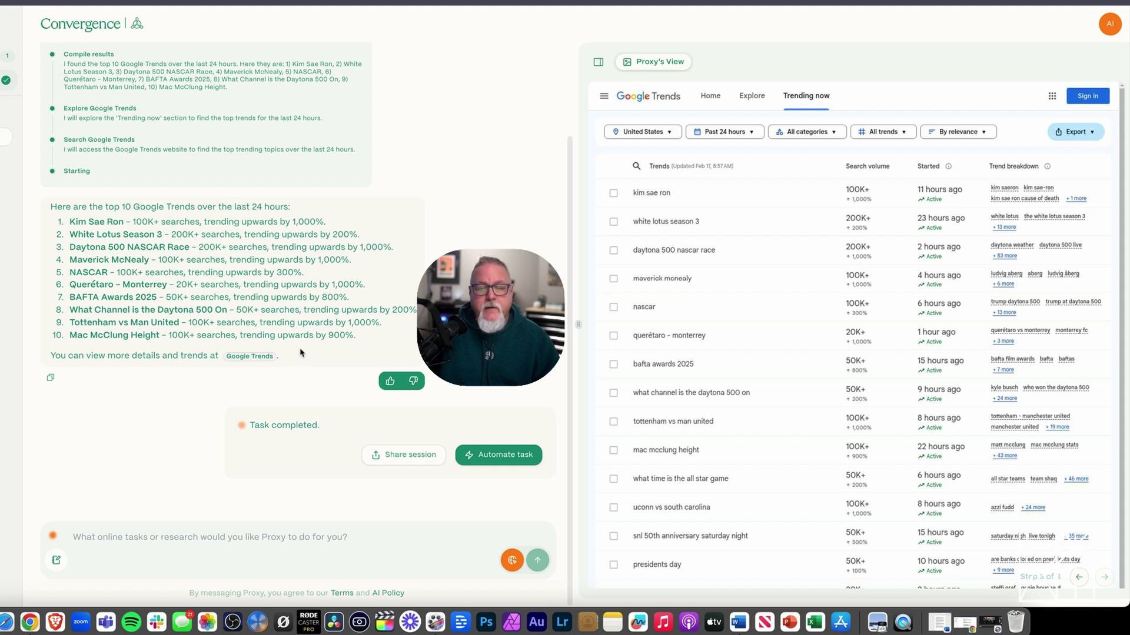
left_click_drag(357, 341, 86, 218)
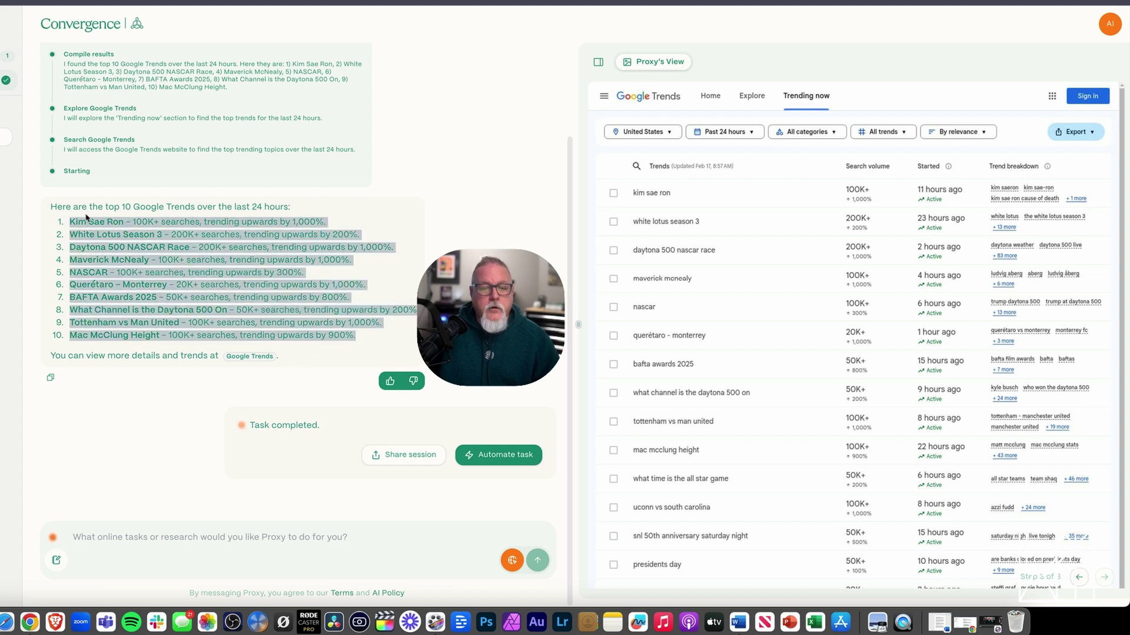
left_click(454, 225)
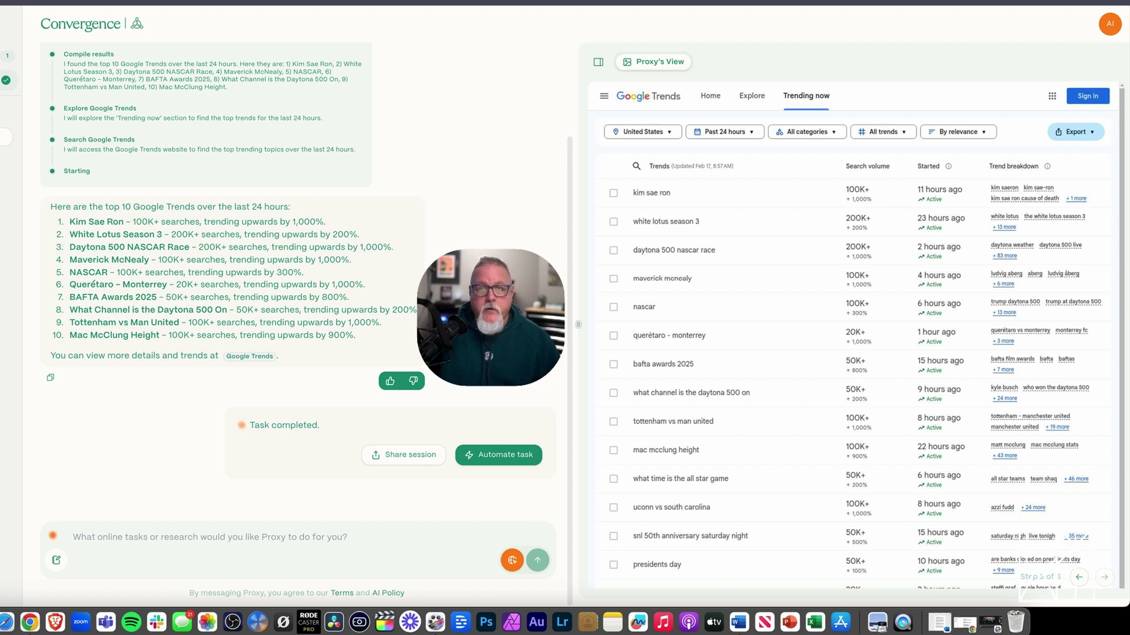
- Automate the completed trends task and name the automation Google Trends Daily
left_click(500, 456)
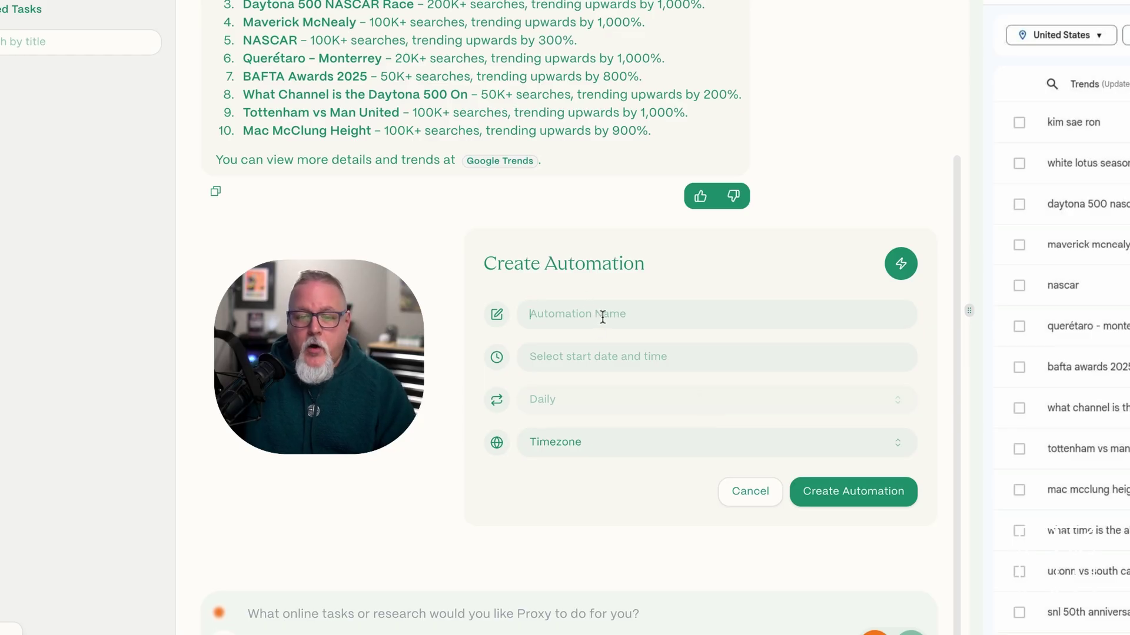
left_click(602, 316)
type("Google T")
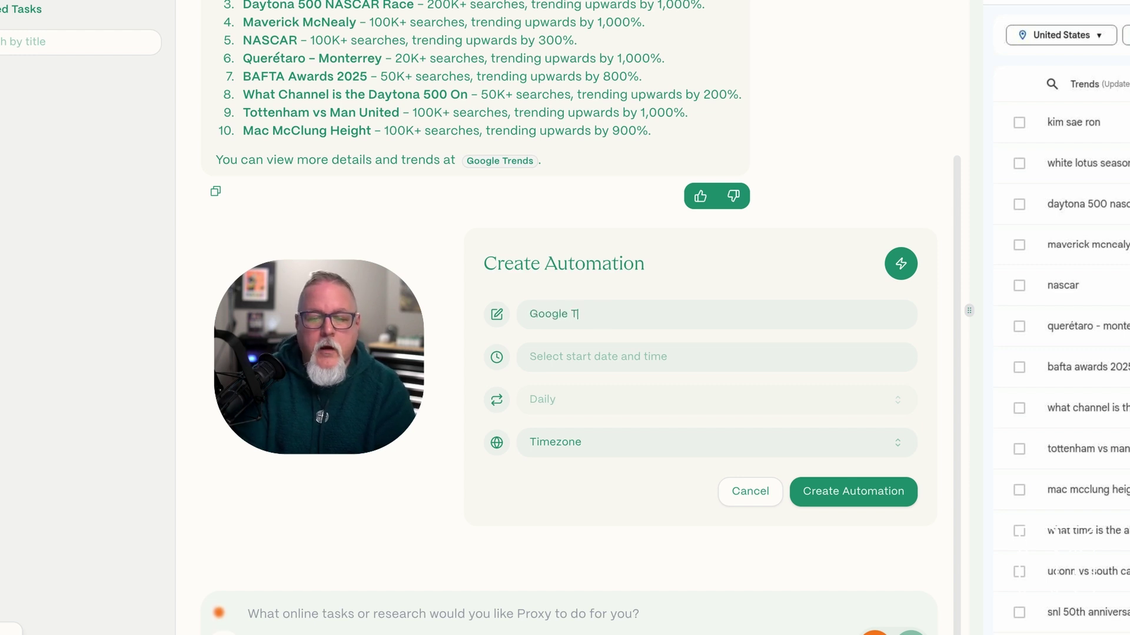
type("rends Daily")
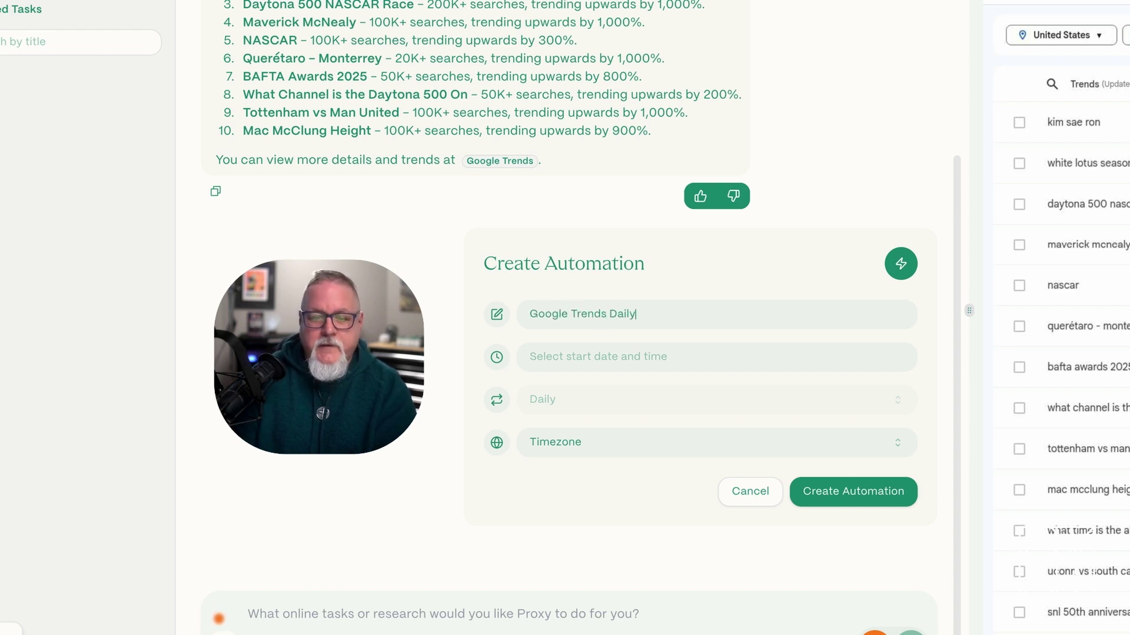
- Set the automation's start date and time to February 17th, 2025 at 08:00
left_click(628, 366)
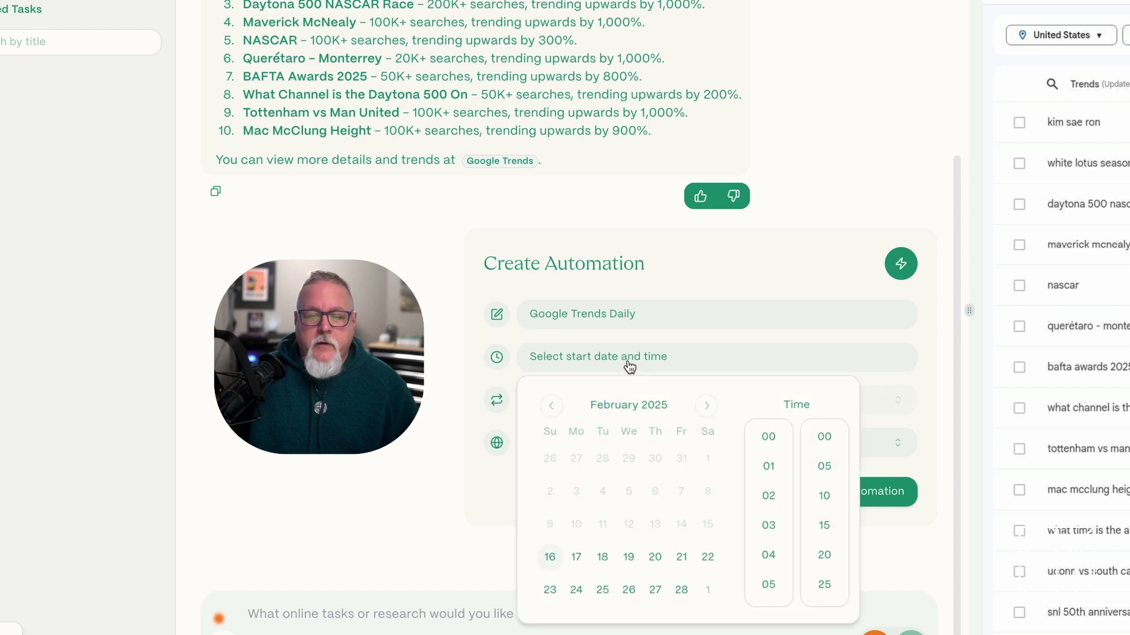
left_click(576, 559)
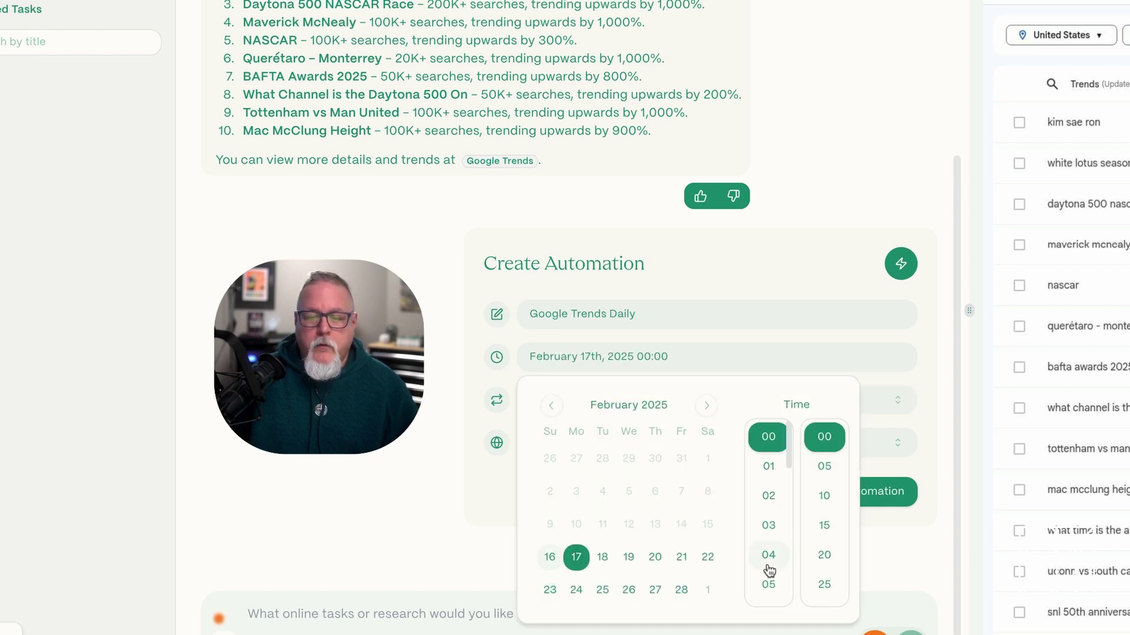
scroll(775, 587, "down", 2)
scroll(774, 583, "down", 4)
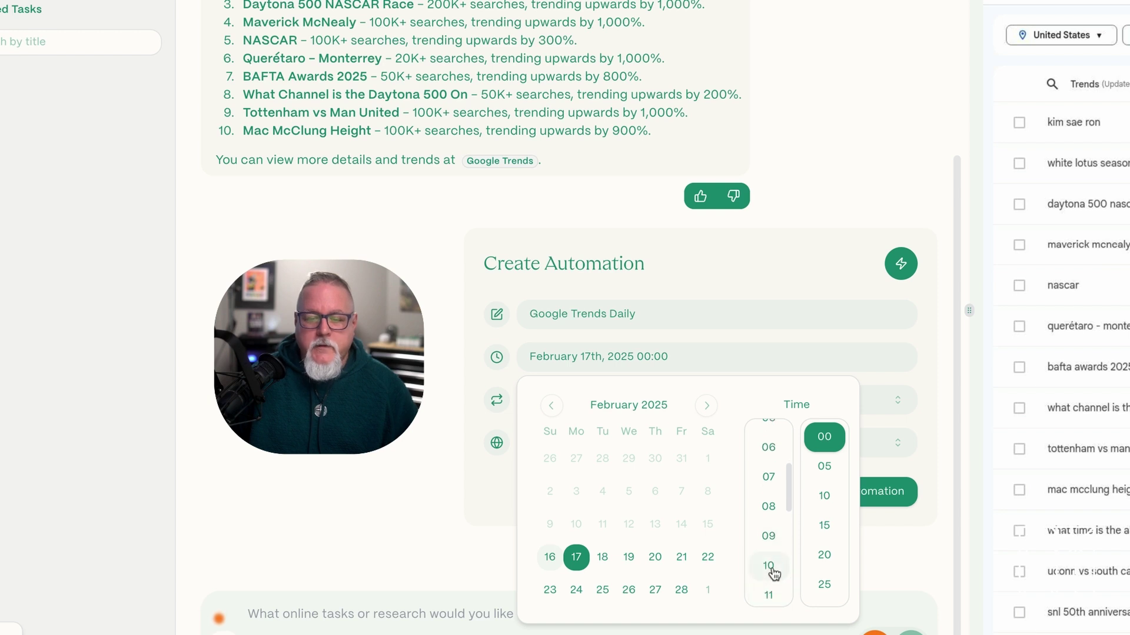
left_click(770, 510)
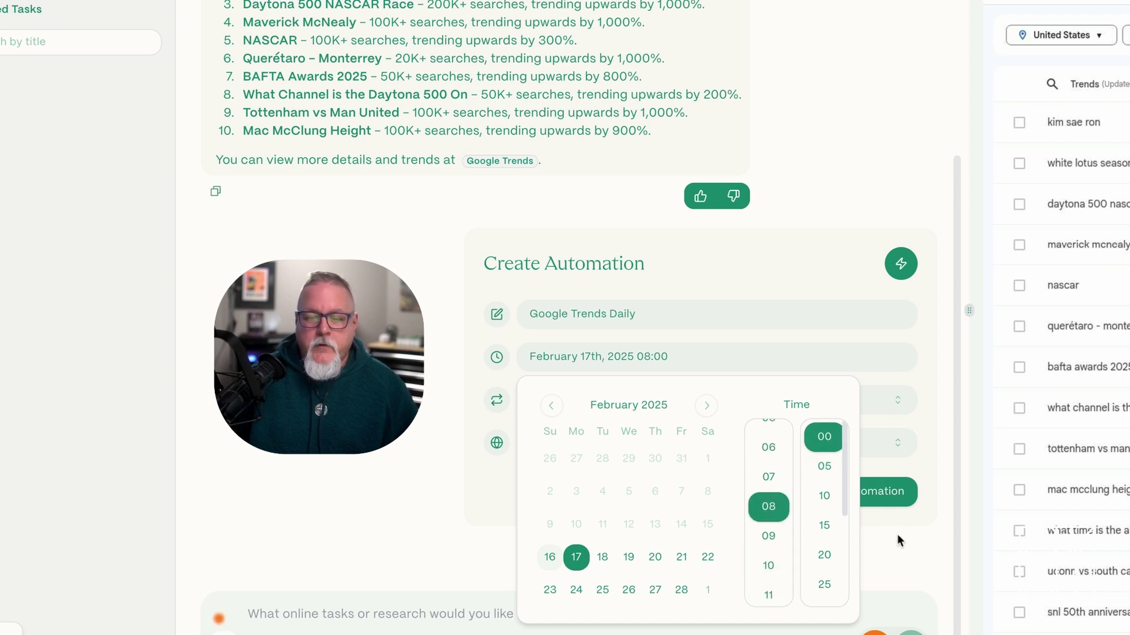
left_click(891, 559)
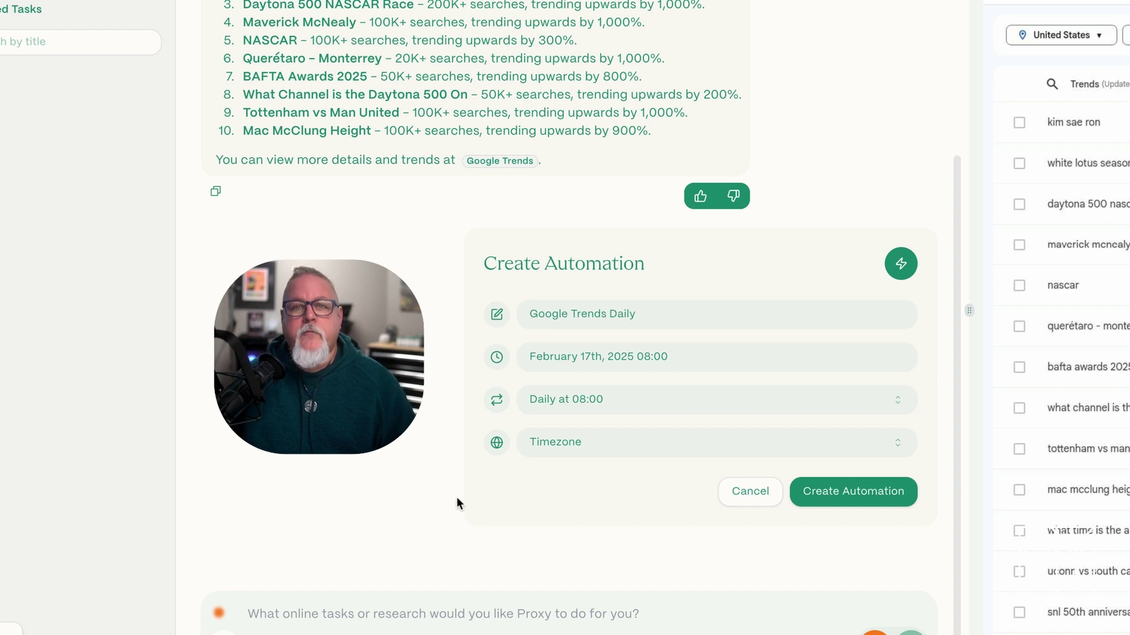
- Set the automation's timezone to EST (Eastern Standard Time) and create the automation
left_click(587, 445)
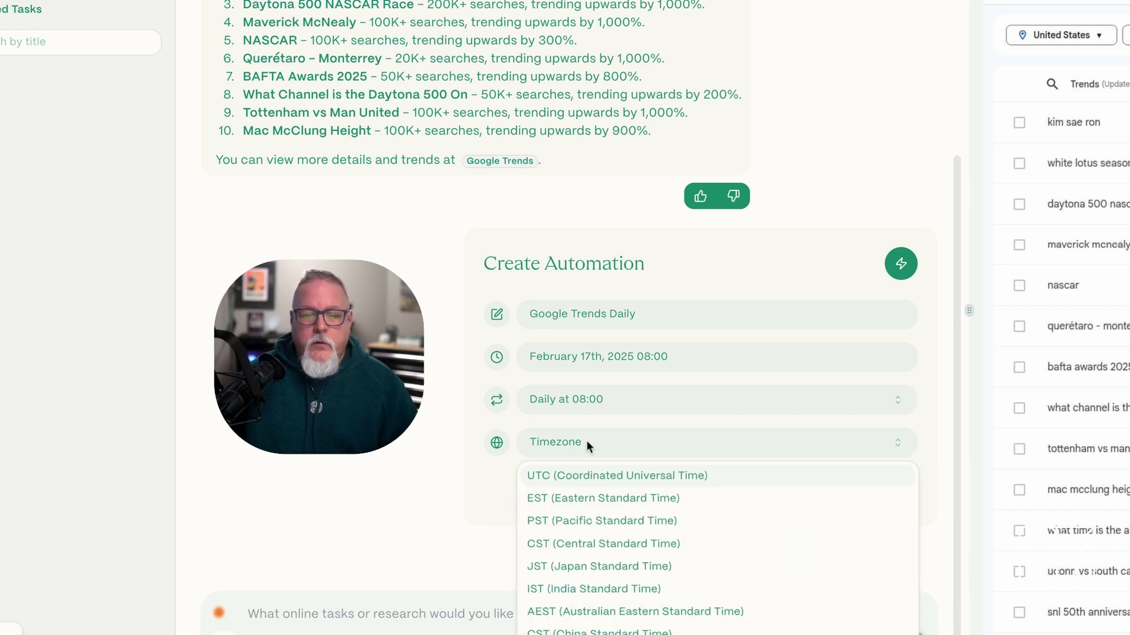
left_click(598, 498)
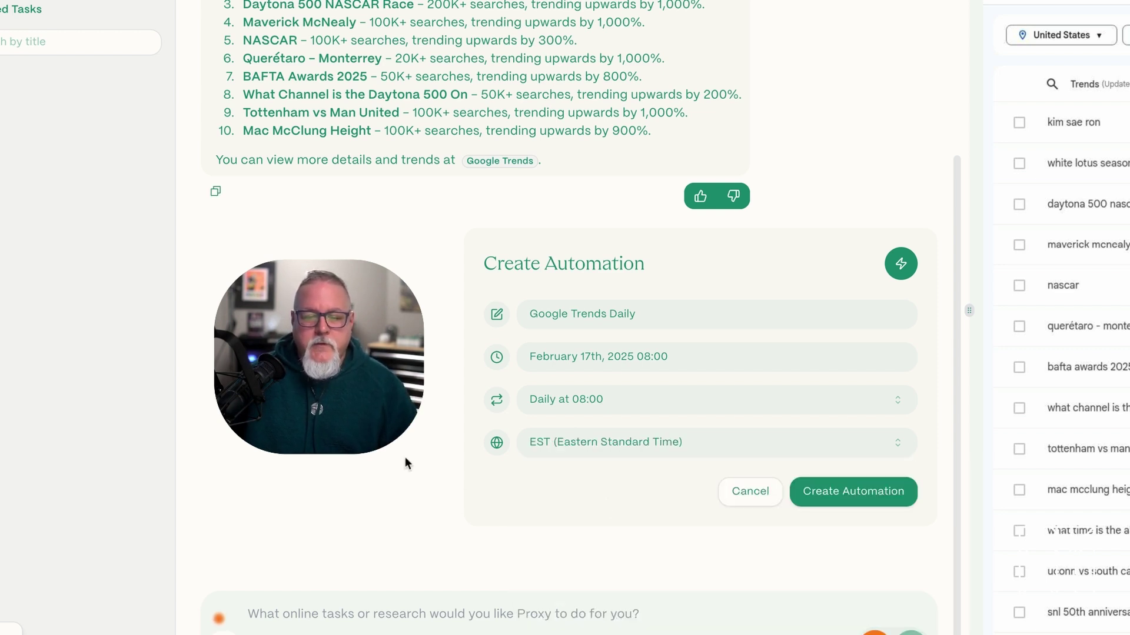
left_click(838, 493)
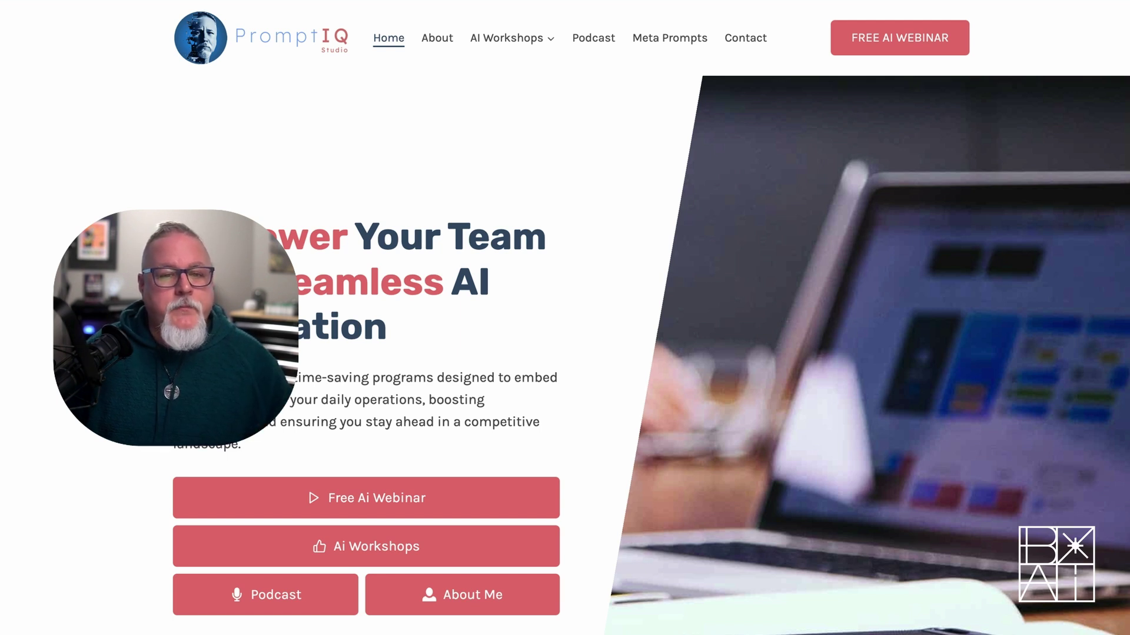
- Copy the PromptIQ Studio site's web address and paste it after "Perform a website design audit on" in the Proxy prompt
right_click(0, 0)
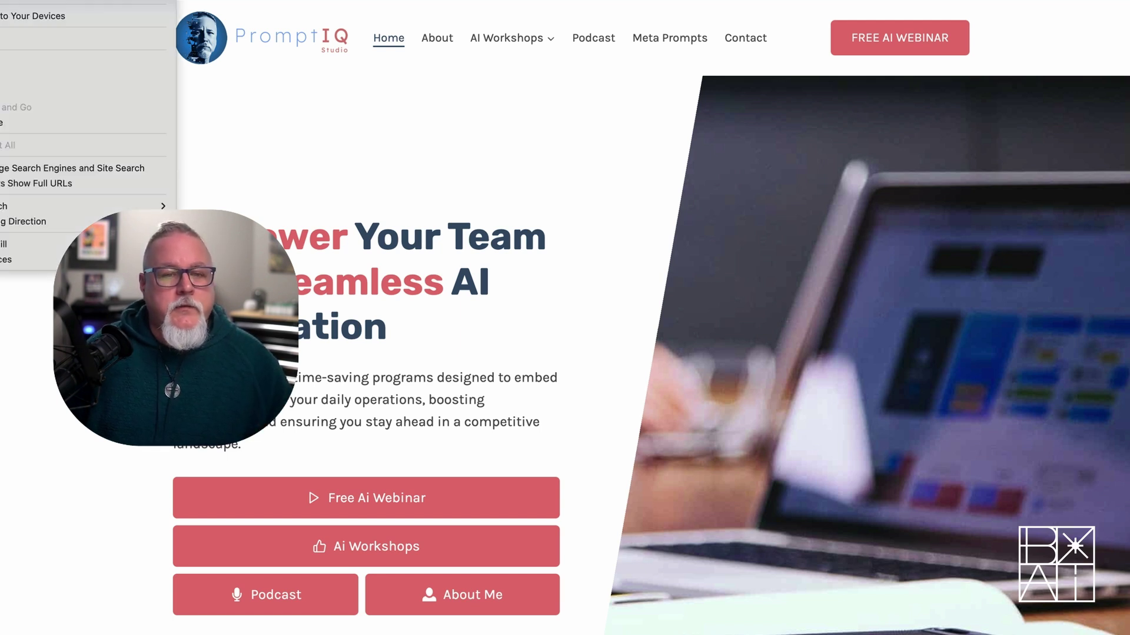
left_click(9, 78)
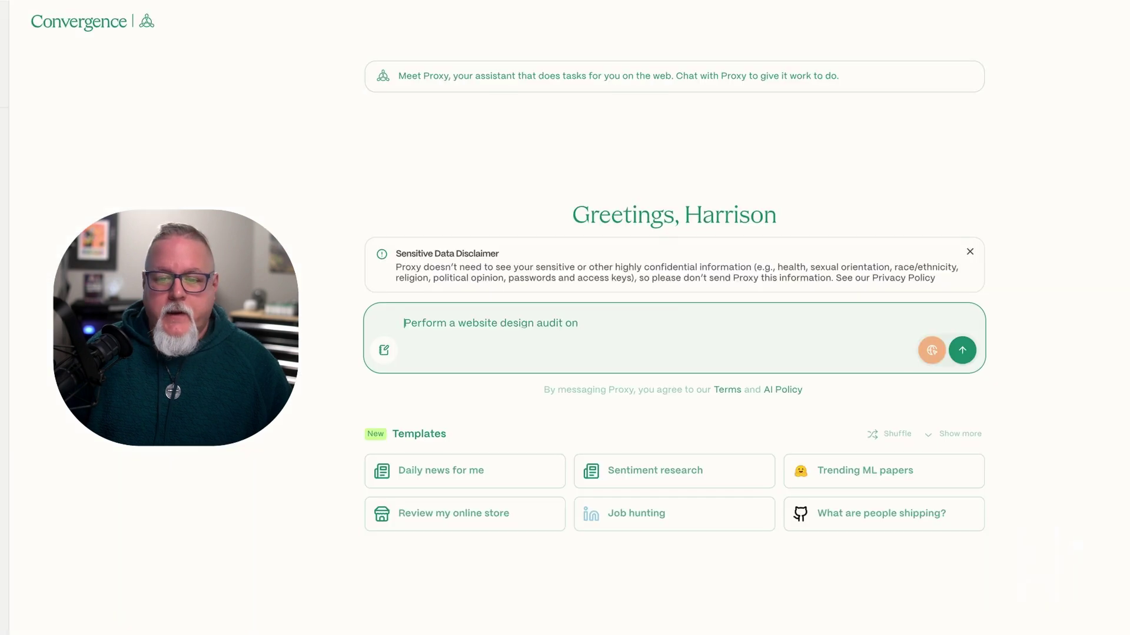
right_click(615, 323)
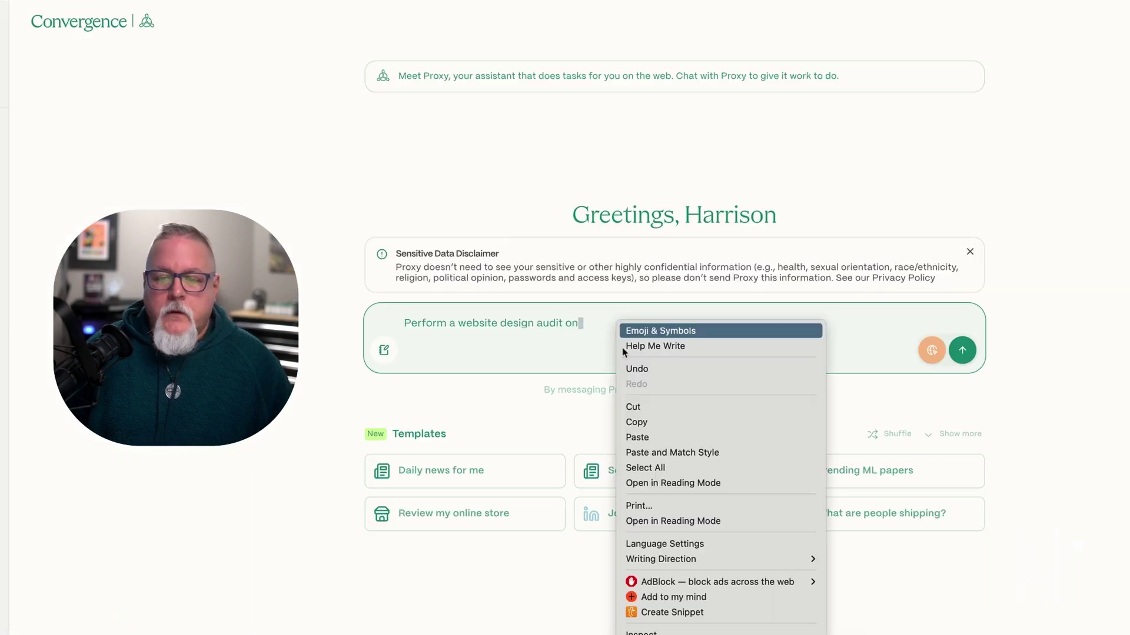
left_click(648, 434)
left_click(577, 323)
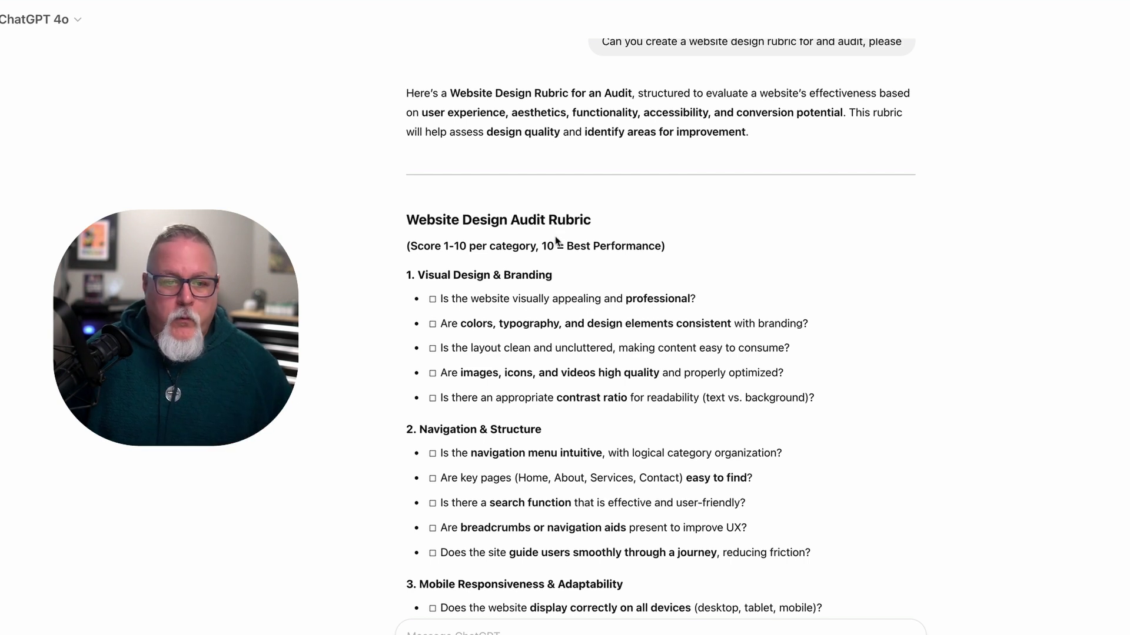
- In the ChatGPT conversation, copy the Website Design Audit Rubric from its title through the end of the Scoring System
scroll(557, 241, "down", 3)
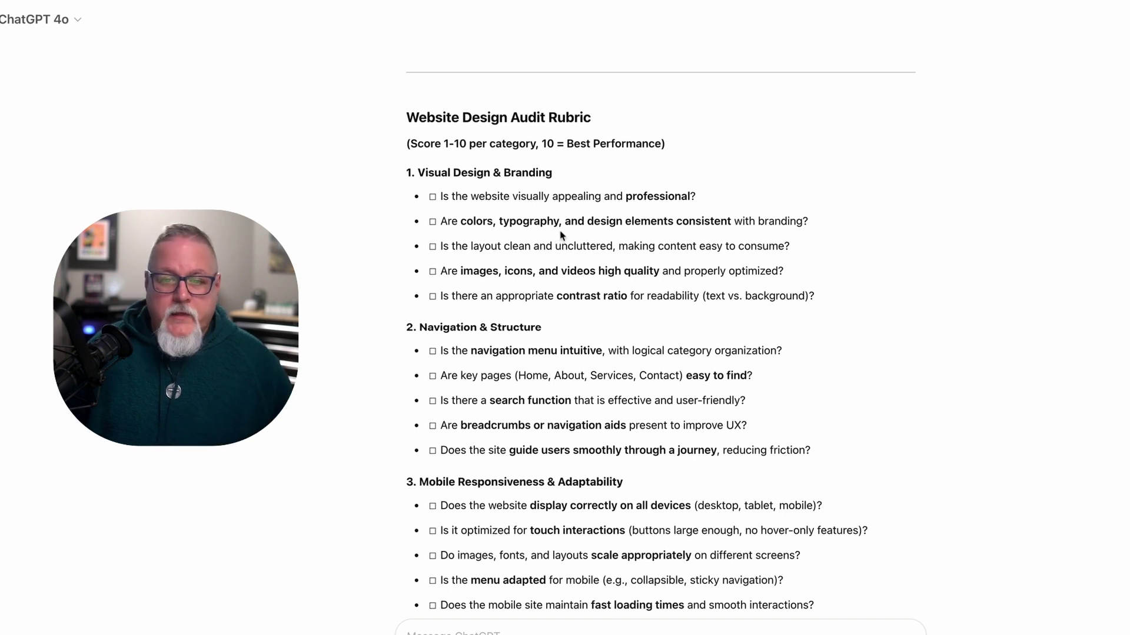
scroll(560, 234, "down", 1)
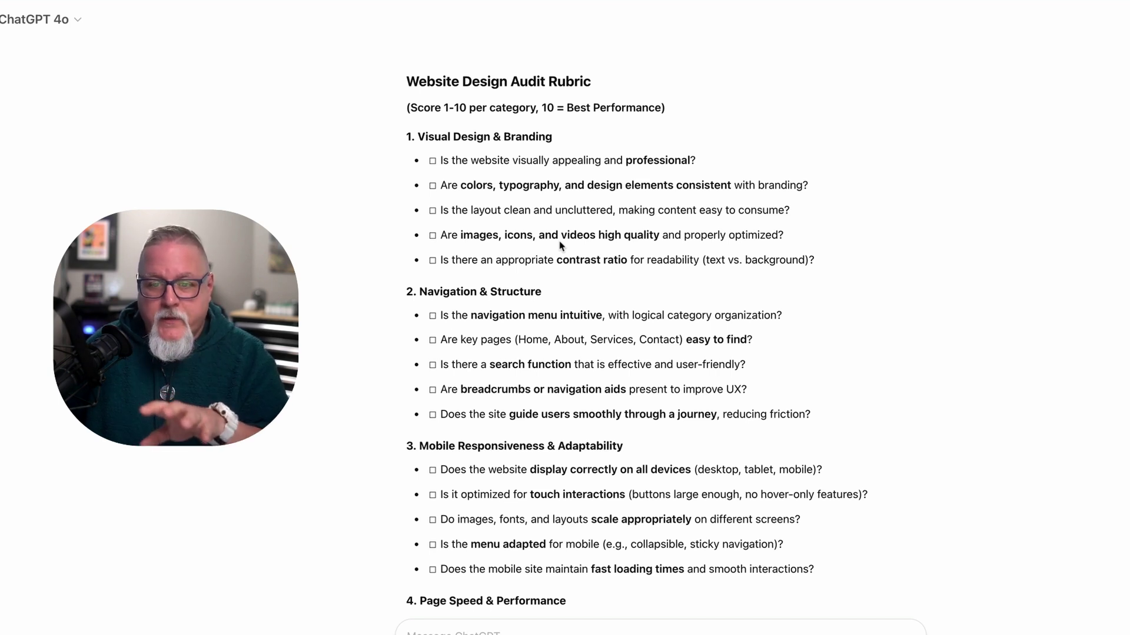
left_click_drag(407, 81, 794, 353)
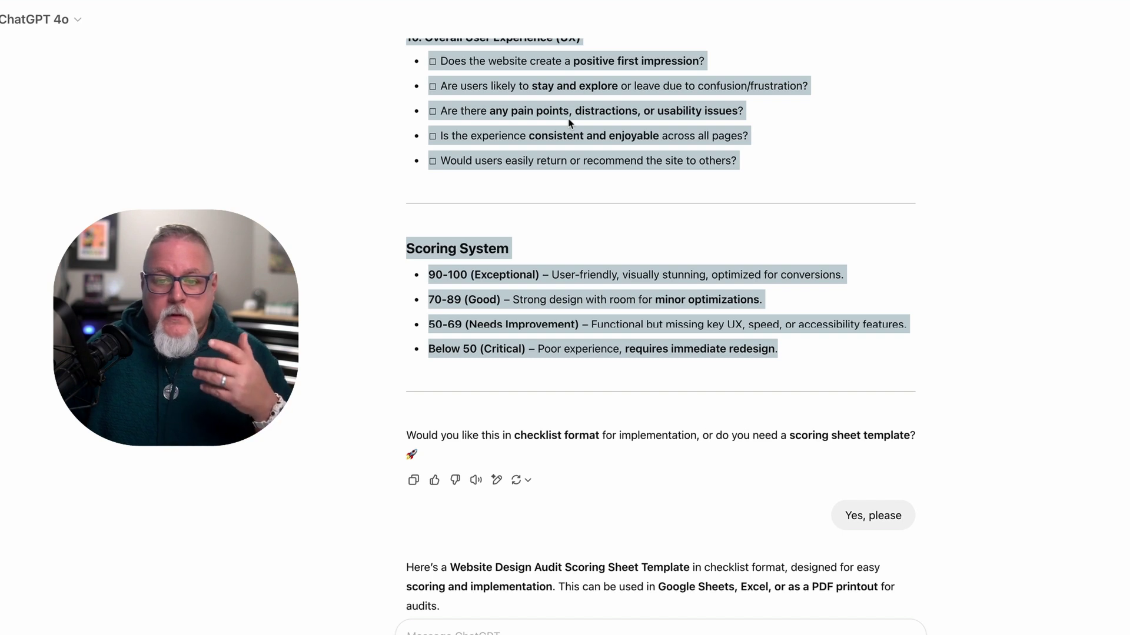
right_click(547, 124)
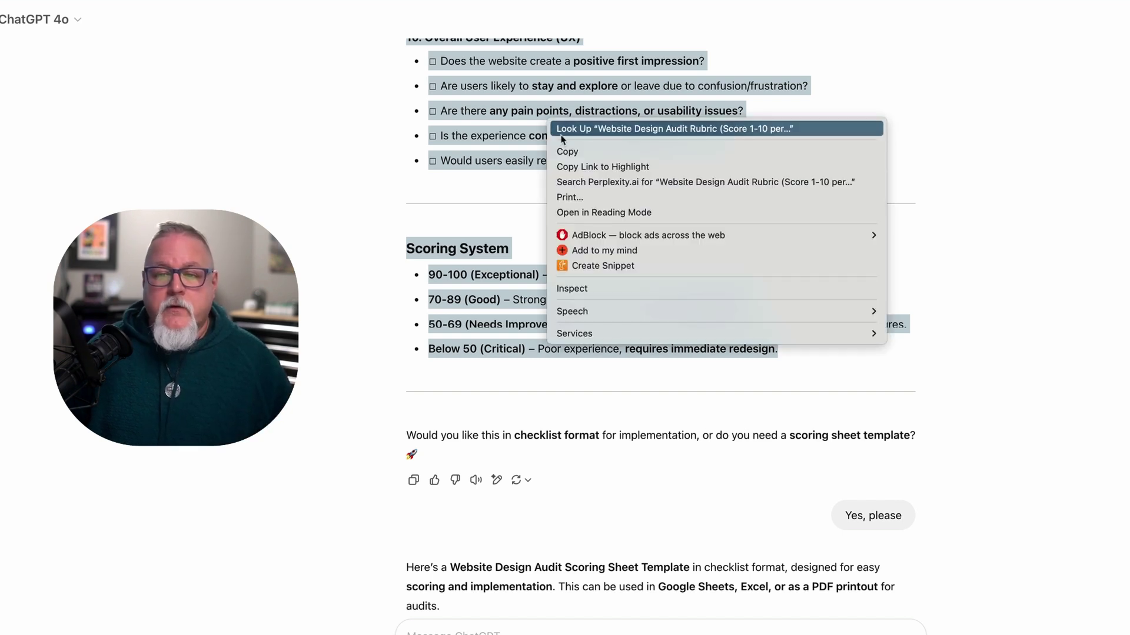
left_click(570, 150)
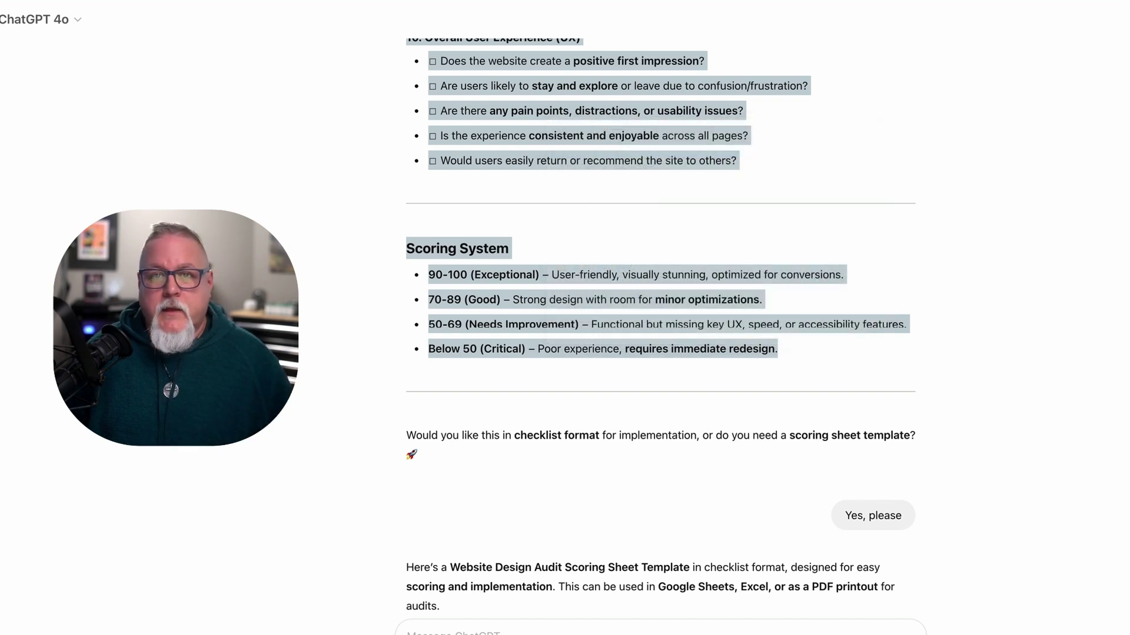
- Switch back to Proxy and paste the copied Website Design Audit Rubric on a new line below the website audit request
left_click(77, 1)
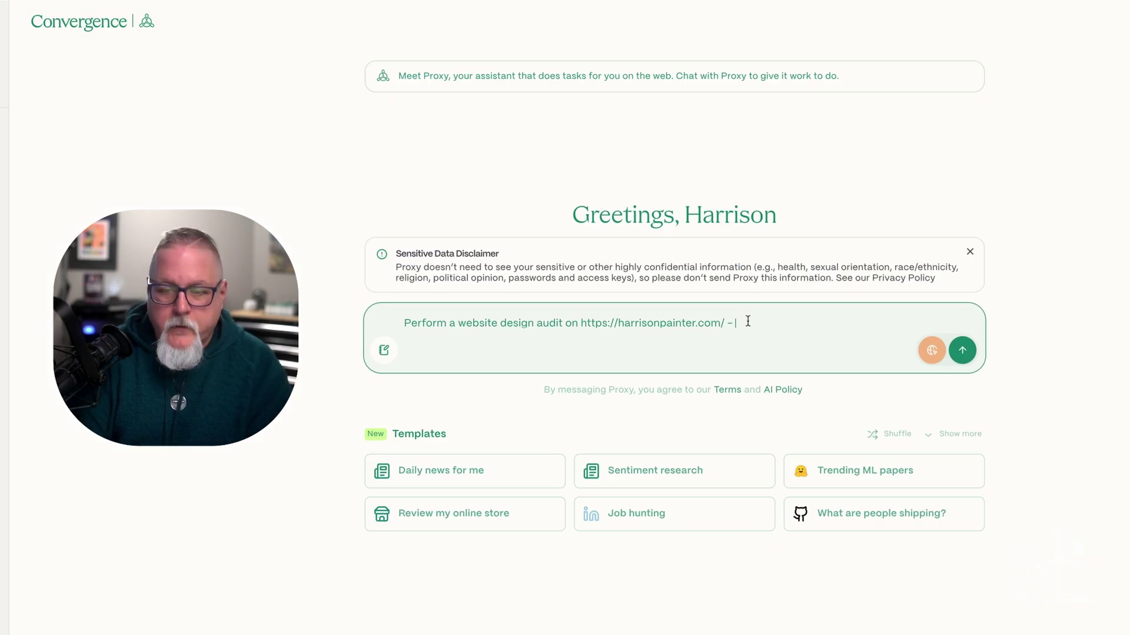
key("shift+Return")
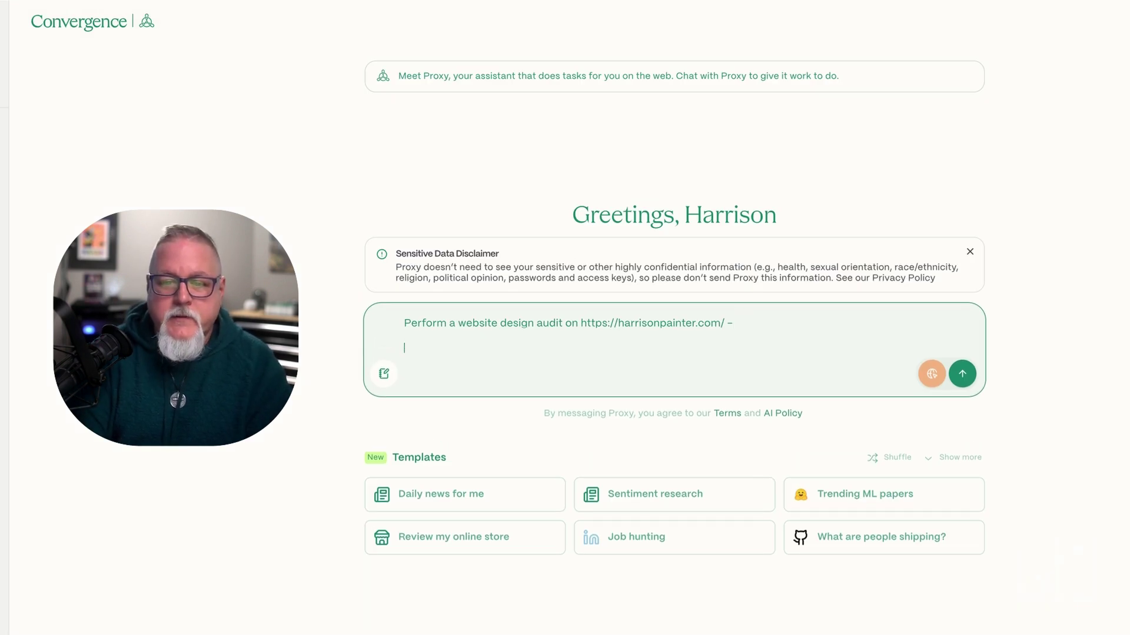
right_click(416, 345)
left_click(461, 462)
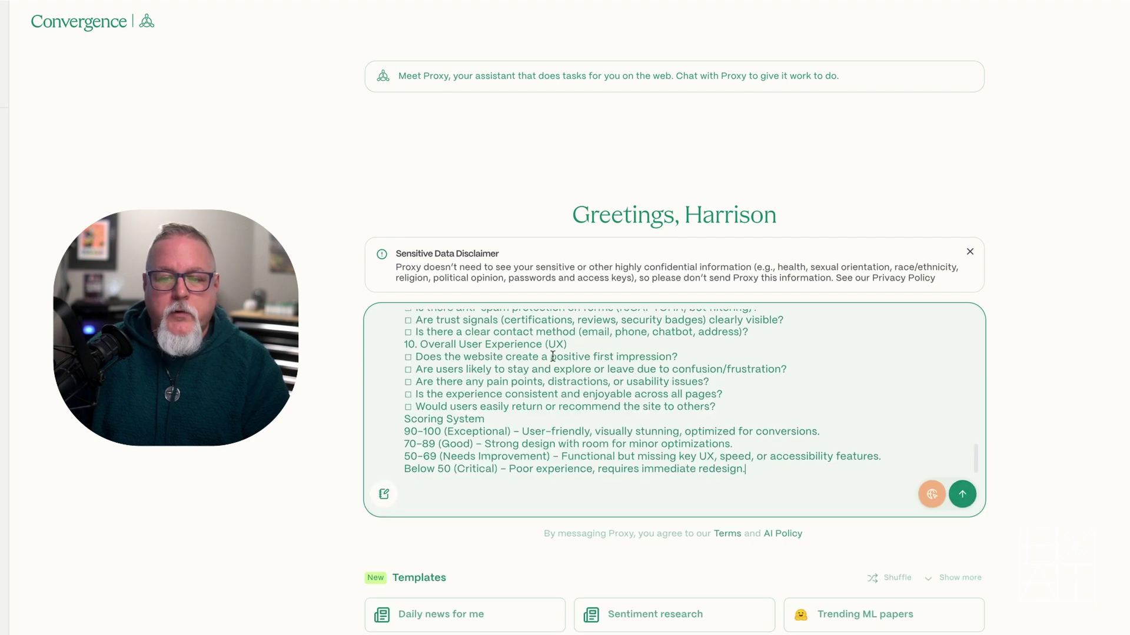
- Insert a blank line between the audit request and the "Website Design Audit Rubric" title, and send the prompt to Proxy
scroll(406, 385, "up", 10)
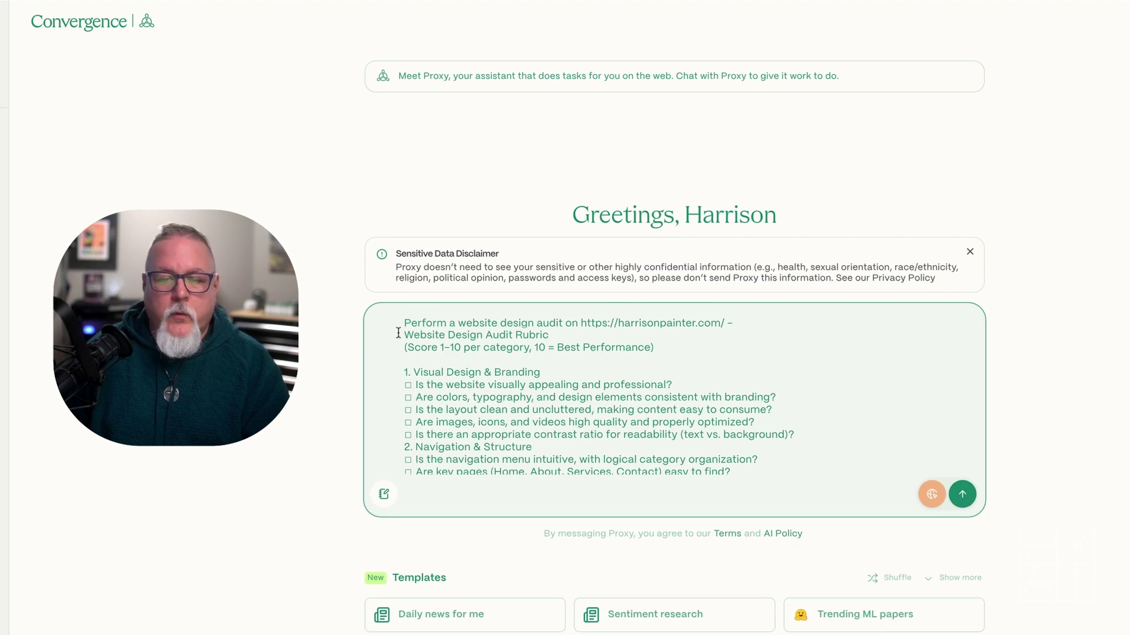
left_click(404, 336)
key("shift+Return")
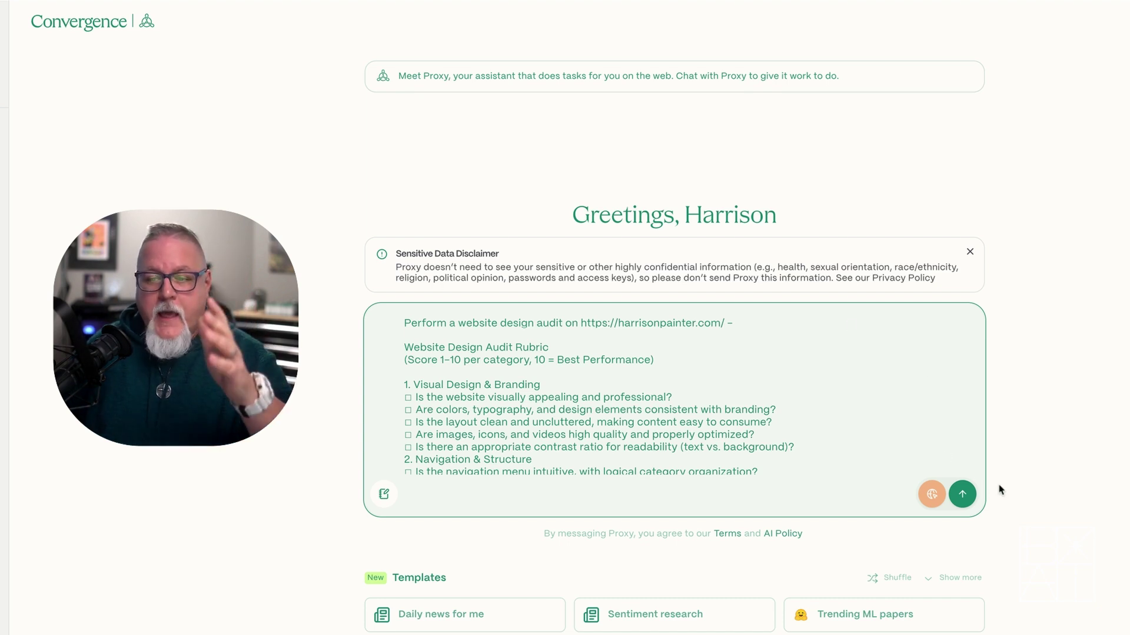
left_click(968, 496)
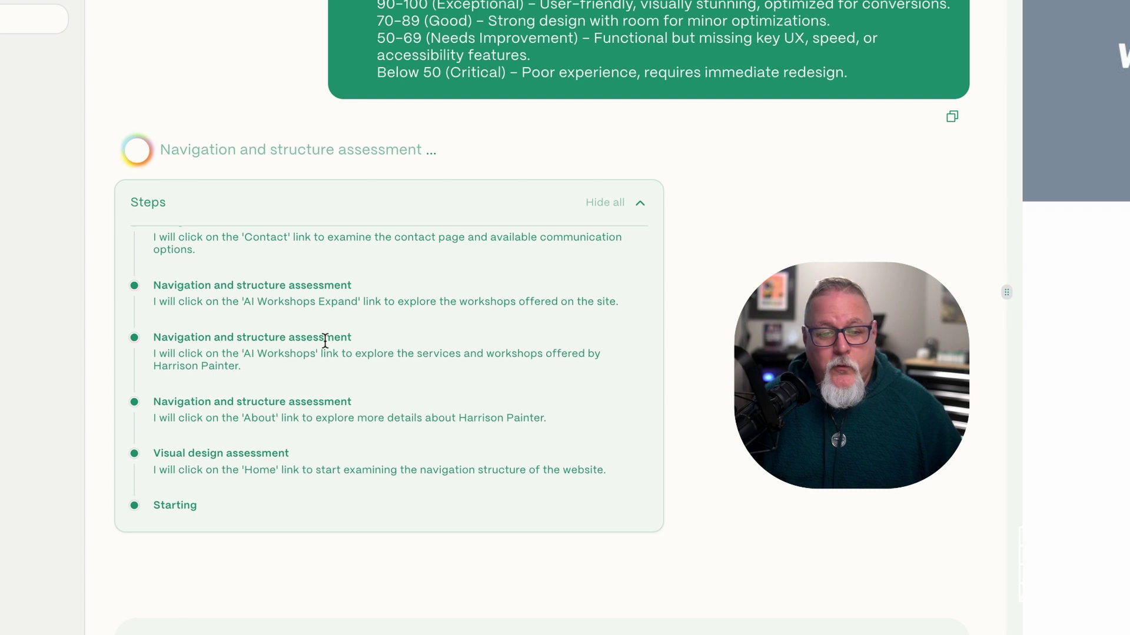
- Examine the list of steps Proxy works through during the website audit
scroll(323, 341, "up", 5)
scroll(365, 423, "down", 5)
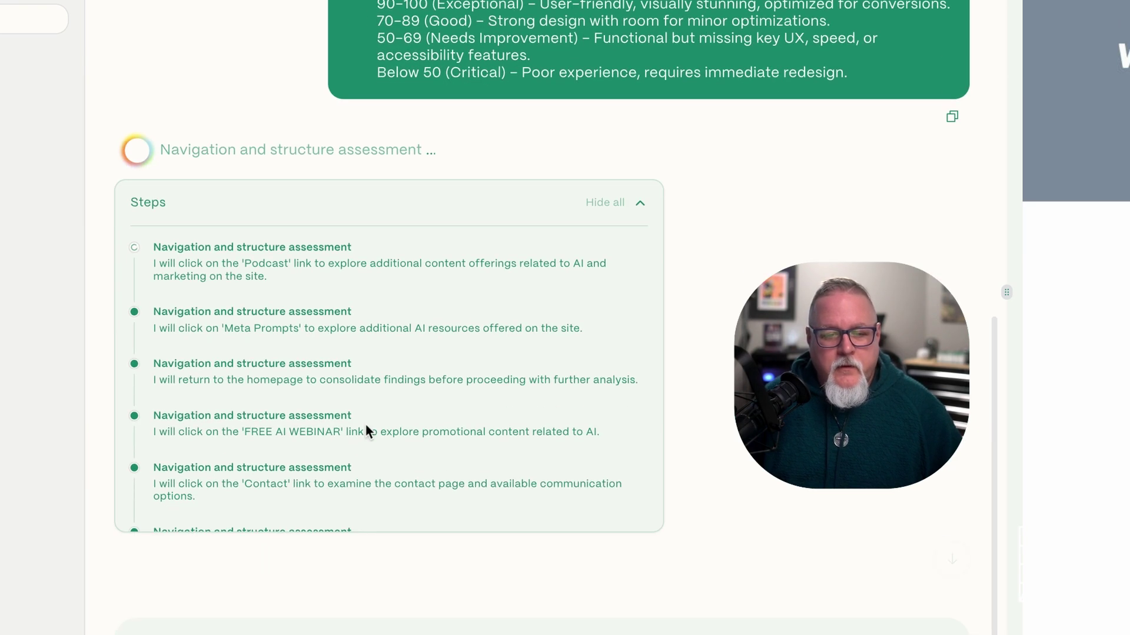
scroll(334, 347, "down", 3)
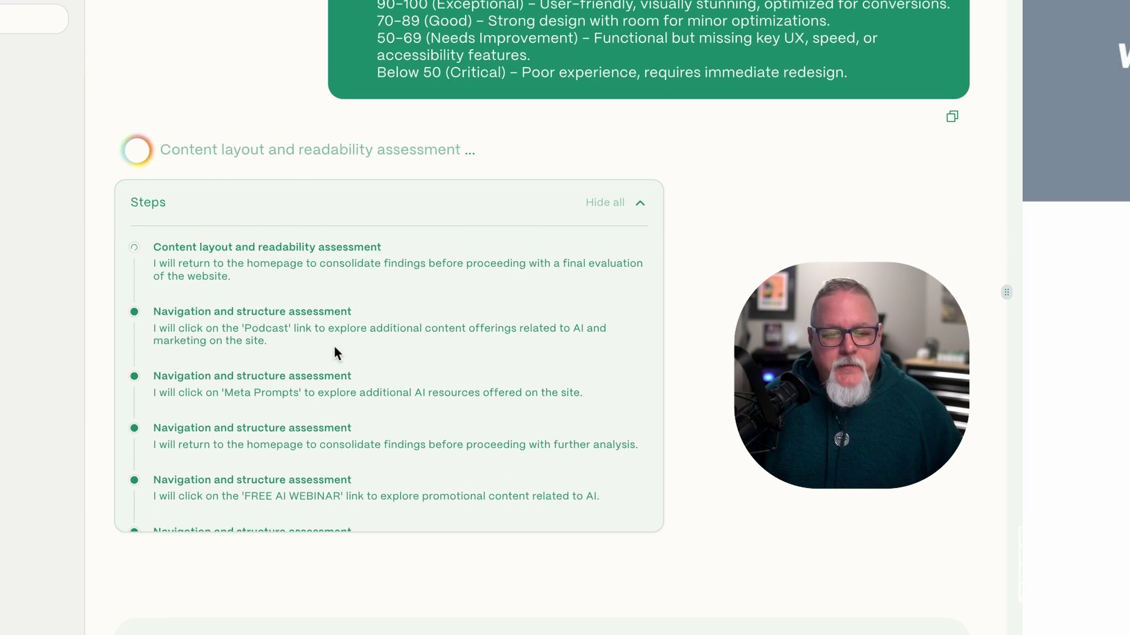
scroll(333, 347, "down", 3)
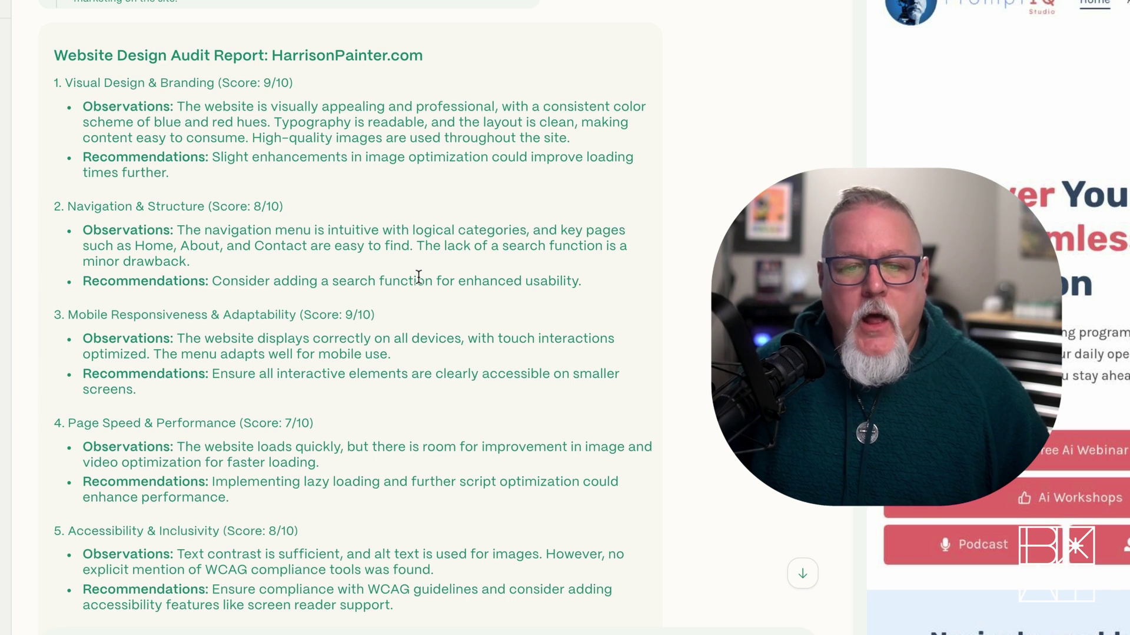
- Review the Website Design Audit Report from its Visual Design & Branding section through the overall score and final recommendations
scroll(418, 277, "up", 1)
scroll(418, 279, "up", 1)
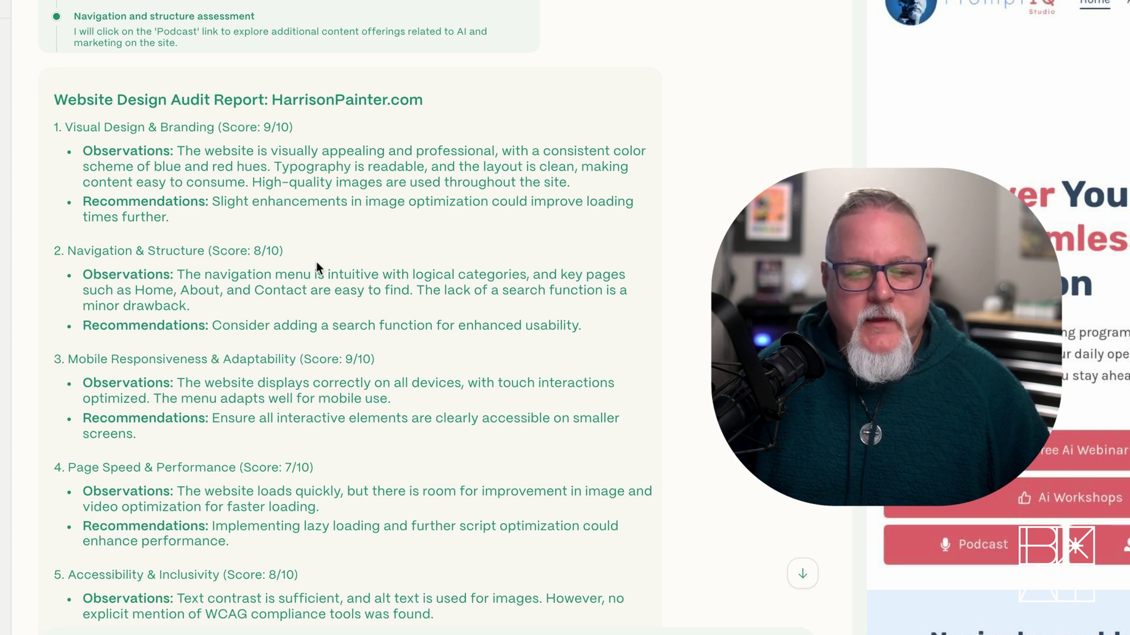
left_click_drag(53, 109, 433, 625)
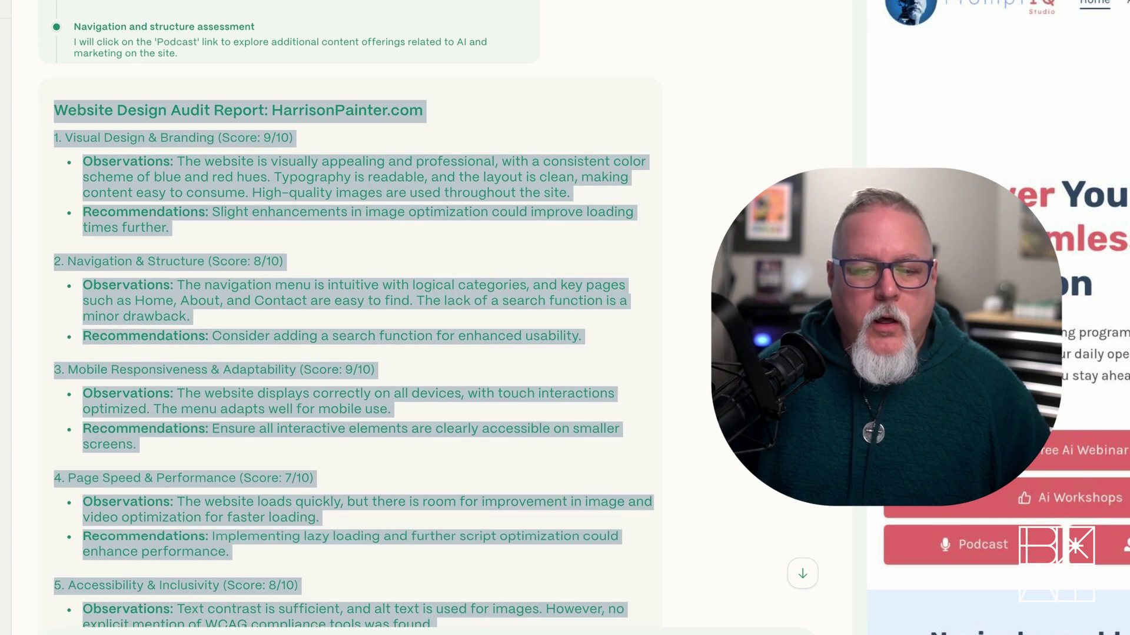
scroll(411, 528, "down", 15)
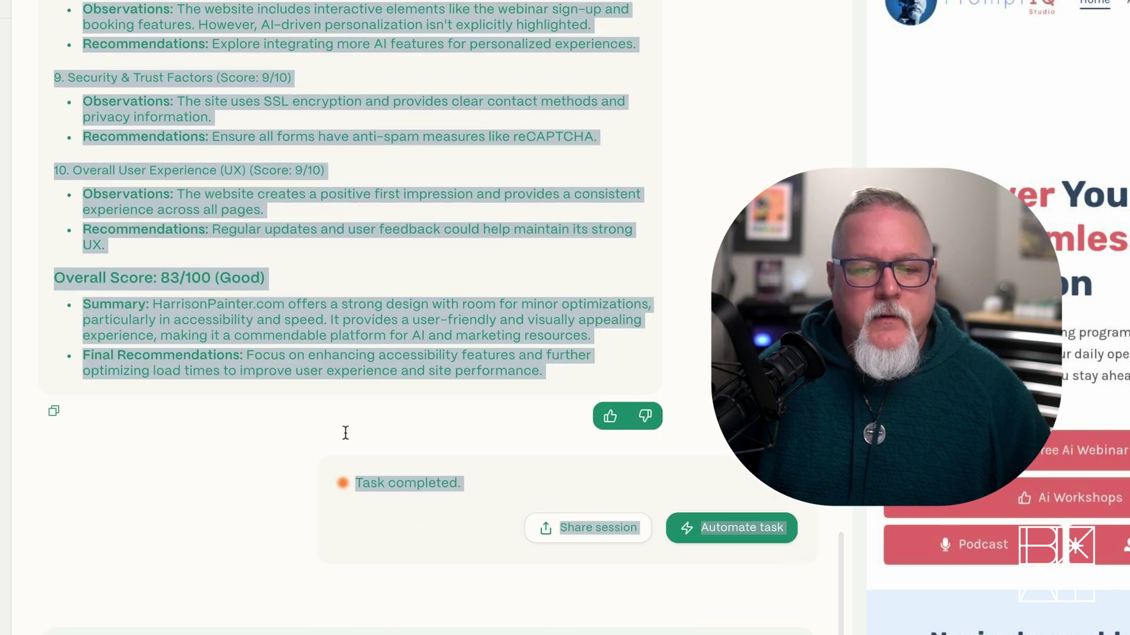
left_click(316, 349)
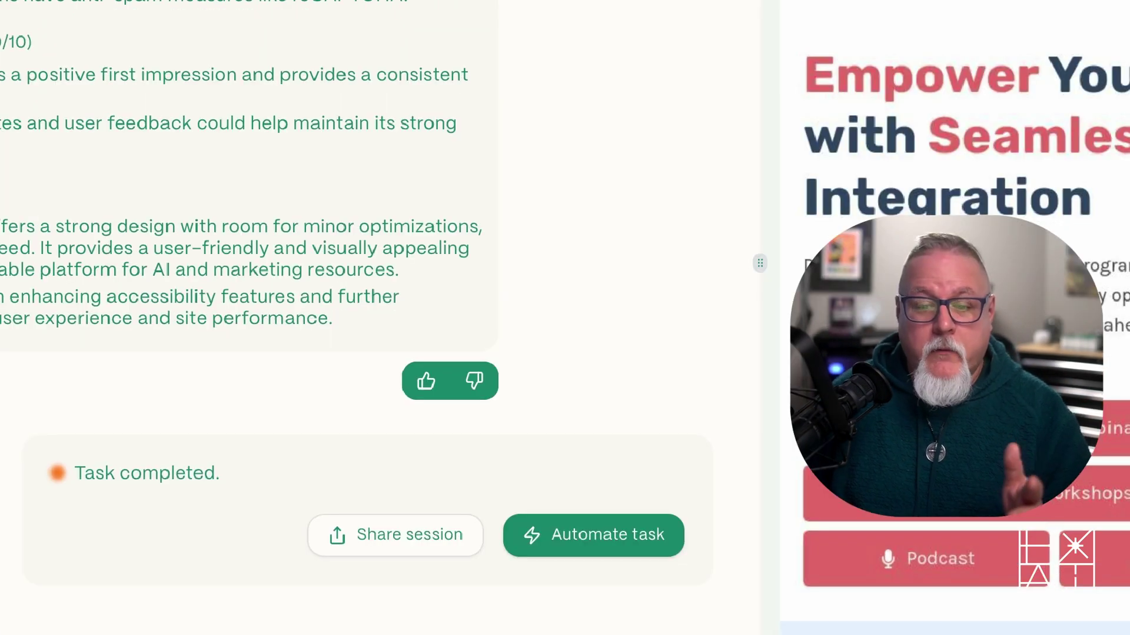
left_click(574, 553)
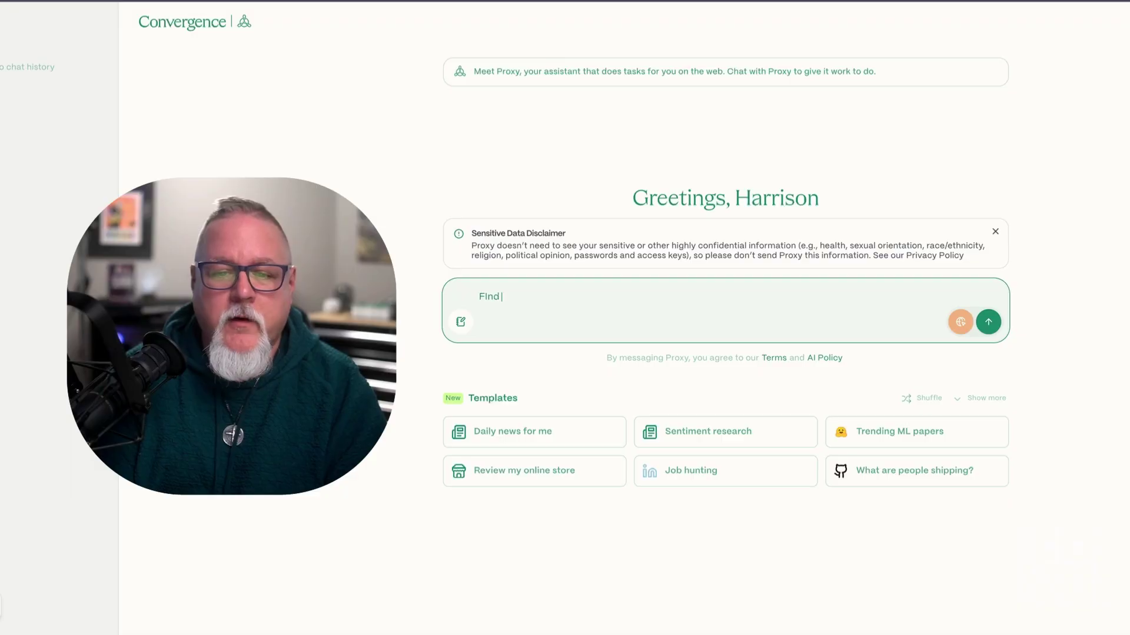
- Send Proxy the request "Find me the cheapest price on a dozen eggs that can be delivered to my house."
type("me the che")
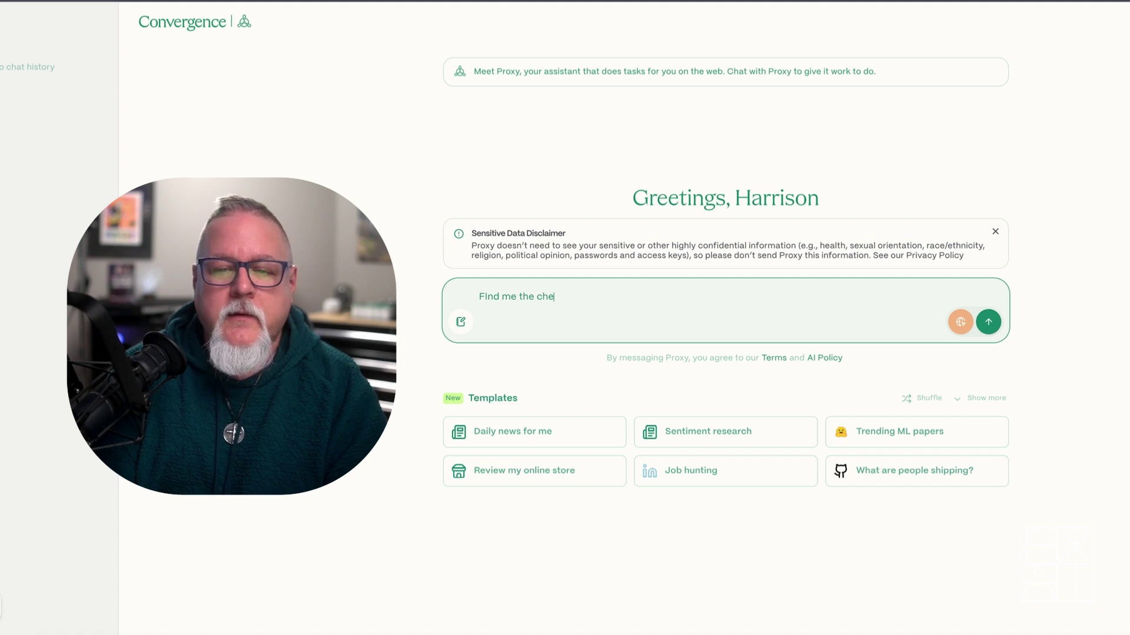
type("apest price")
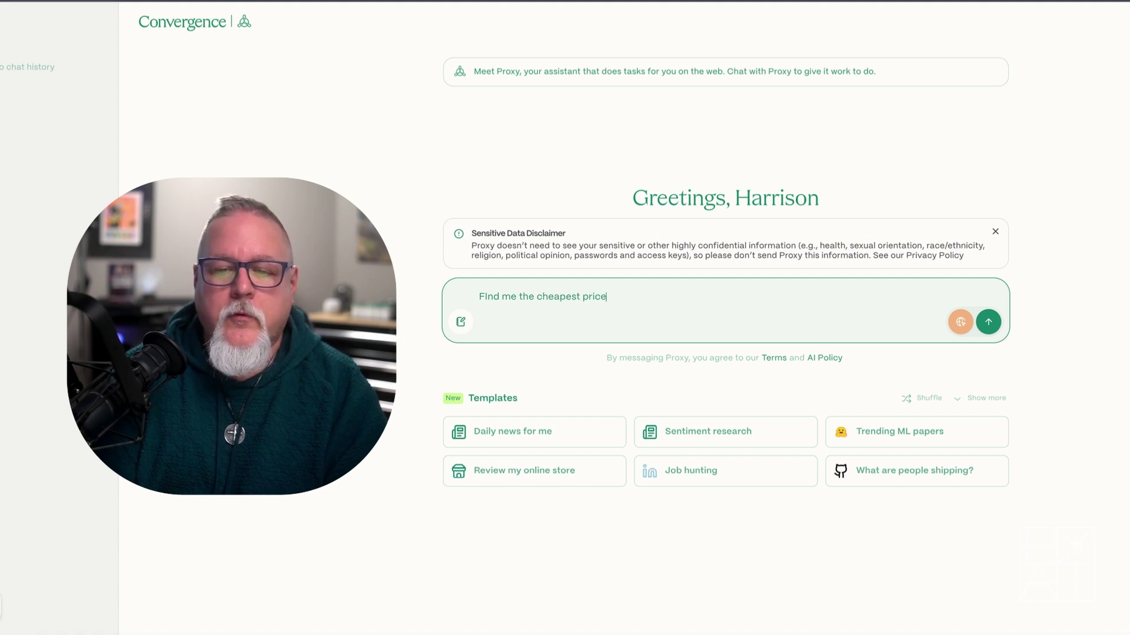
type(" on a d")
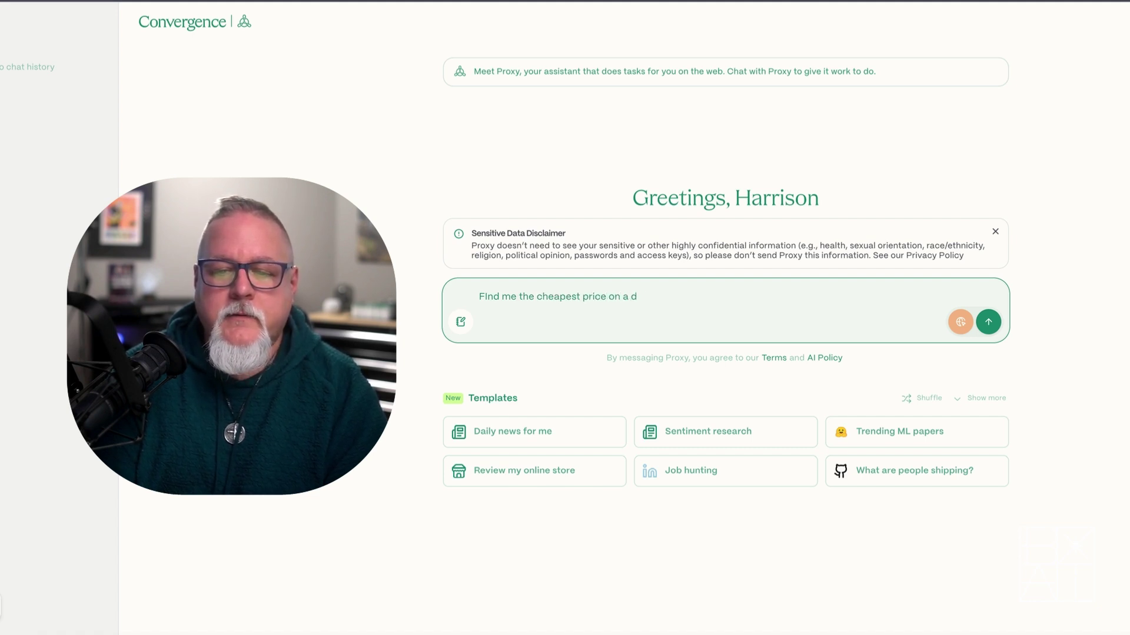
type("ozen eggs th")
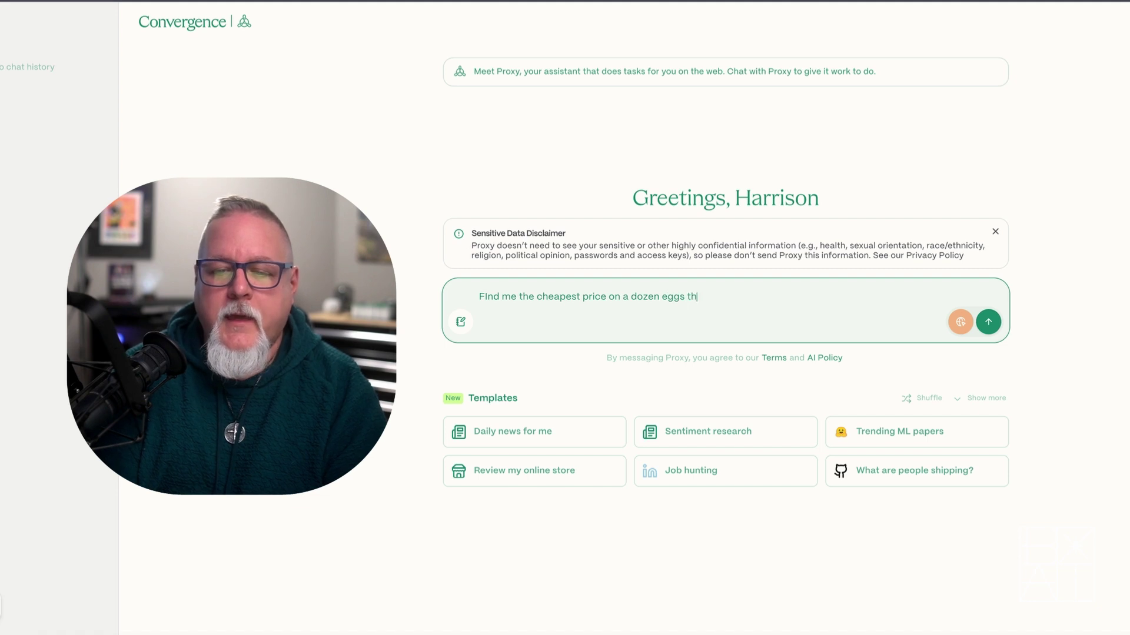
type("at can be del")
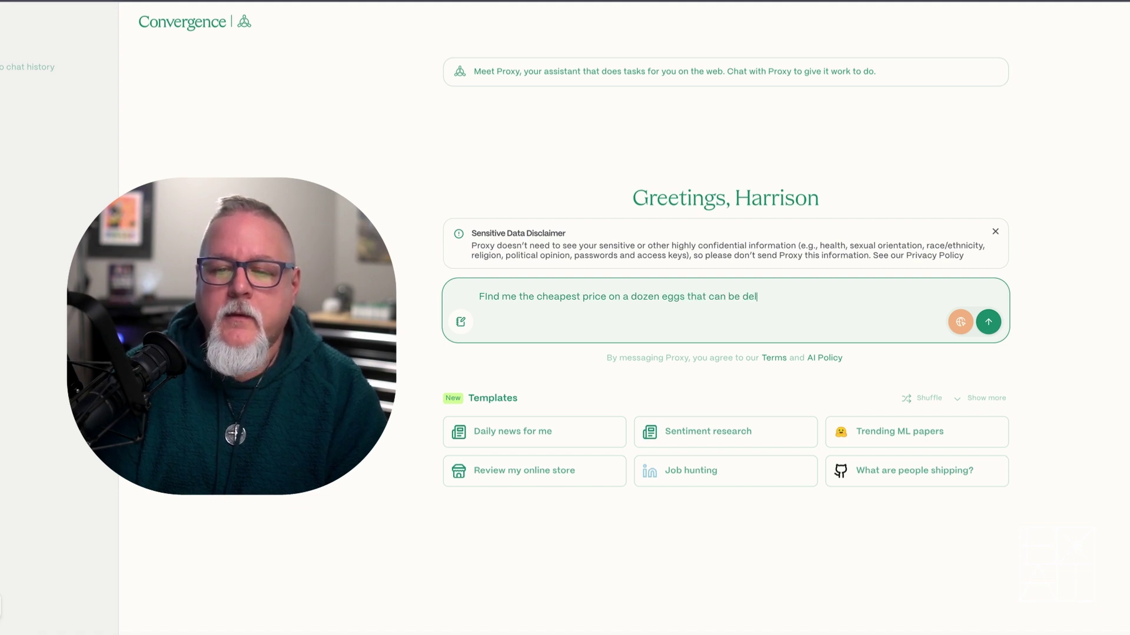
type("ivered to my h")
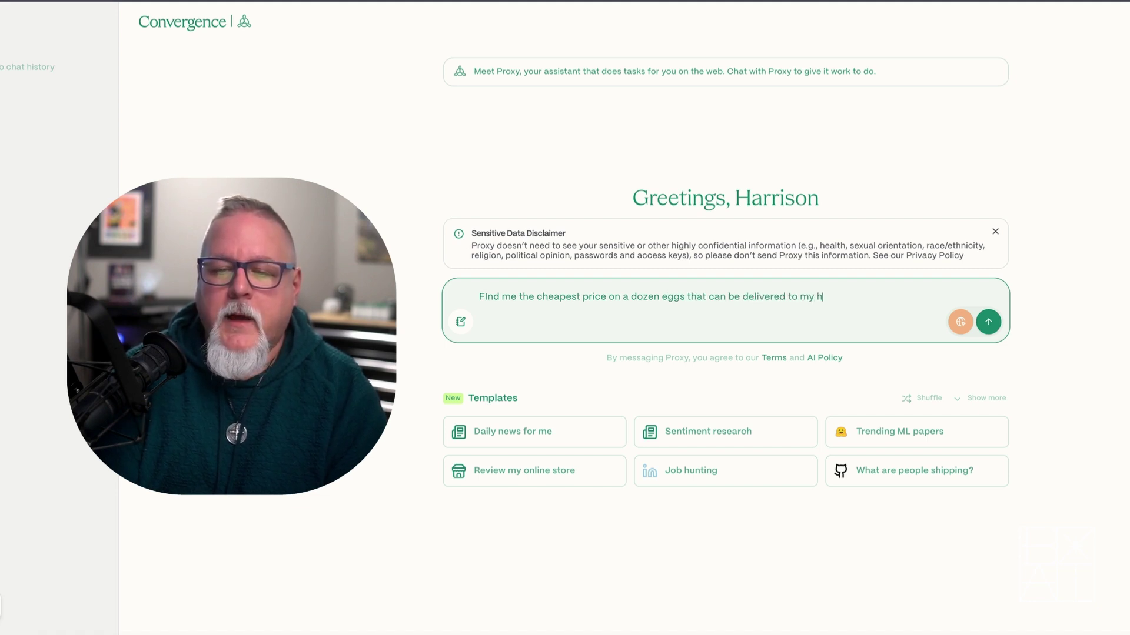
type("ouse.")
key("Return")
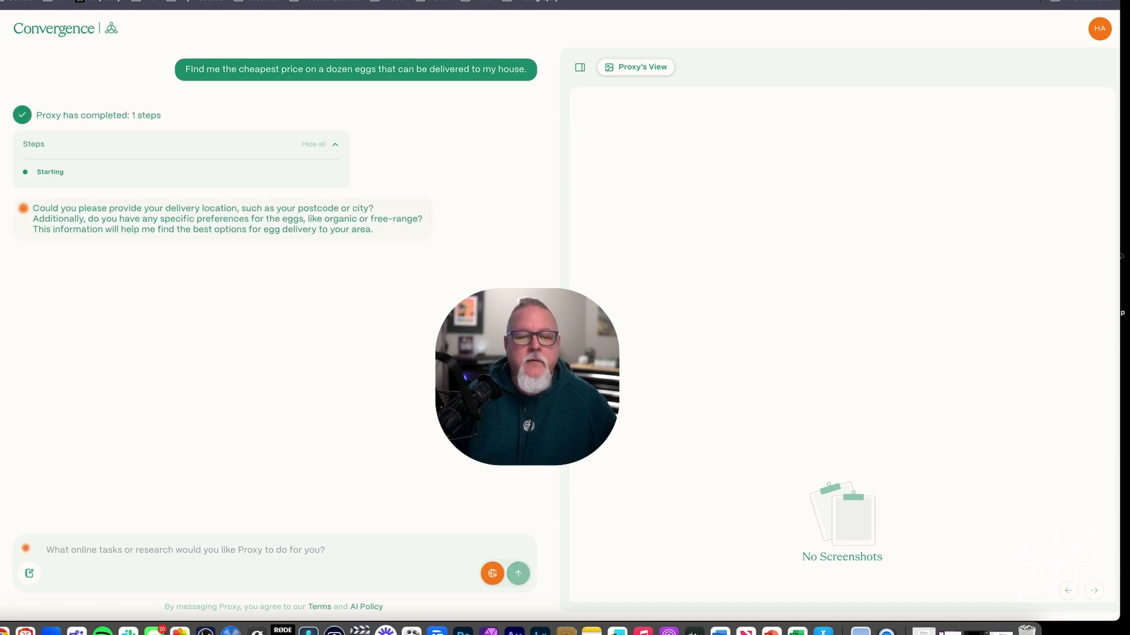
- Answer Proxy's question about the delivery location with "Fishers, IN"
left_click(131, 550)
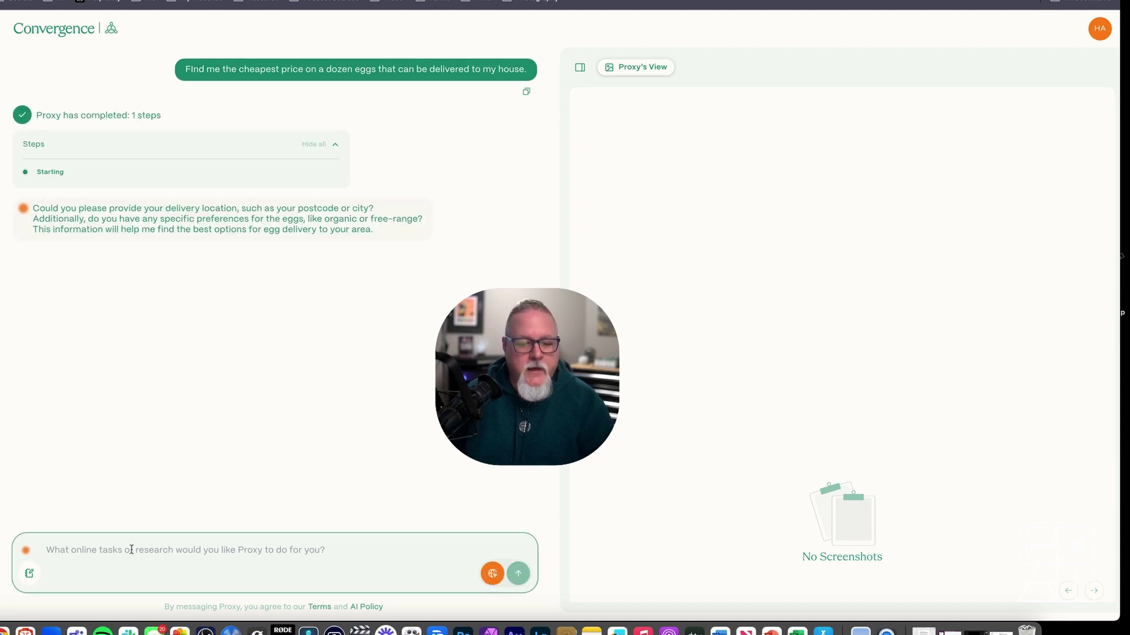
type("Fishers, IN")
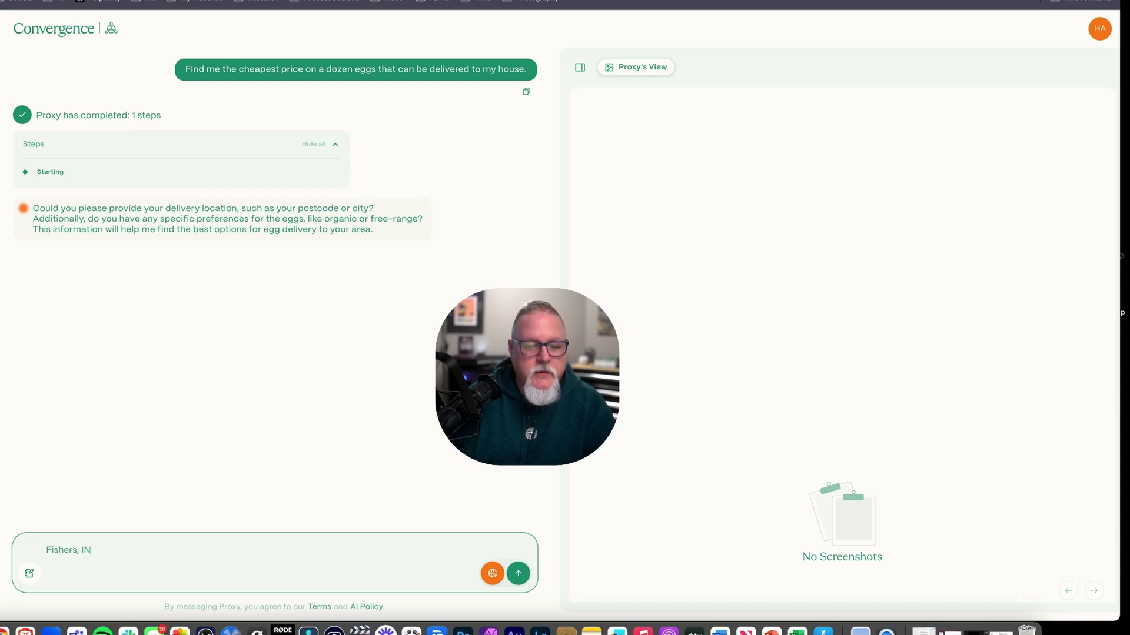
key("Return")
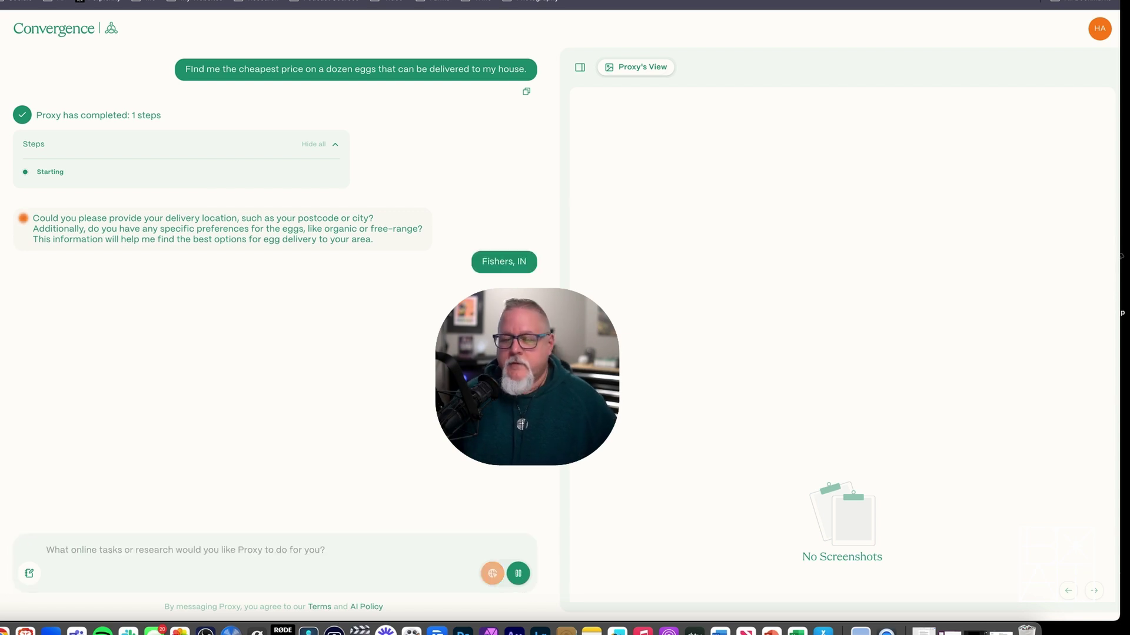